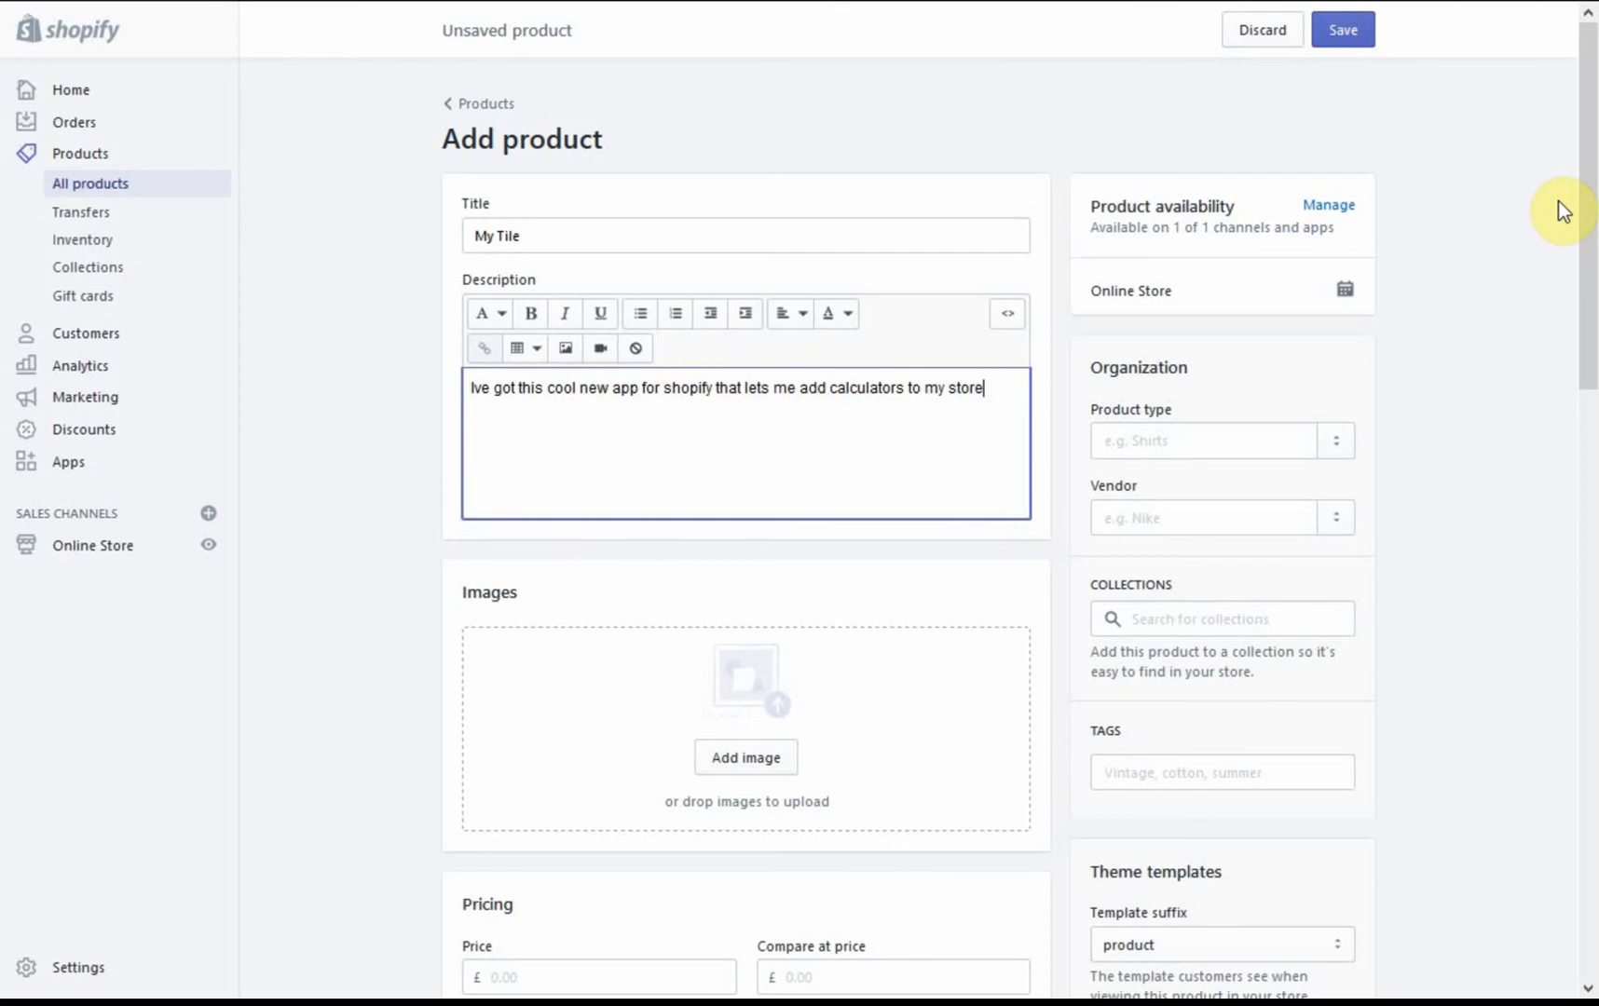
Step: Enable multiple options for the product and add 25x25cm as the first Size value
left_click_drag(1588, 203, 1593, 849)
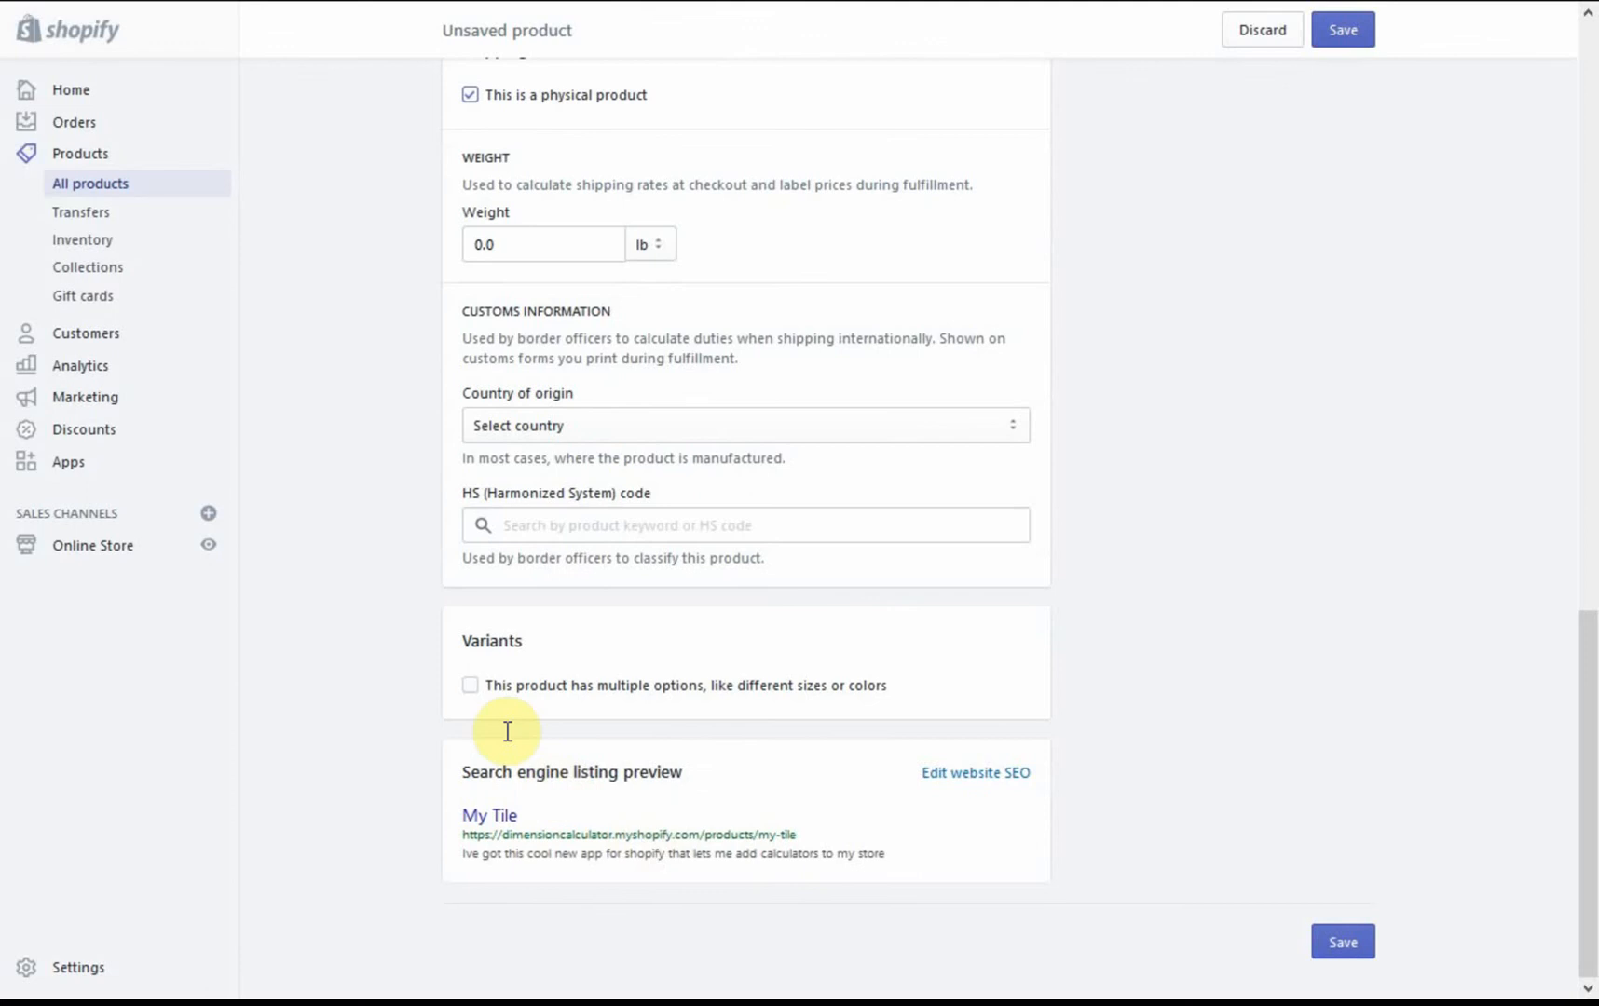
left_click(471, 685)
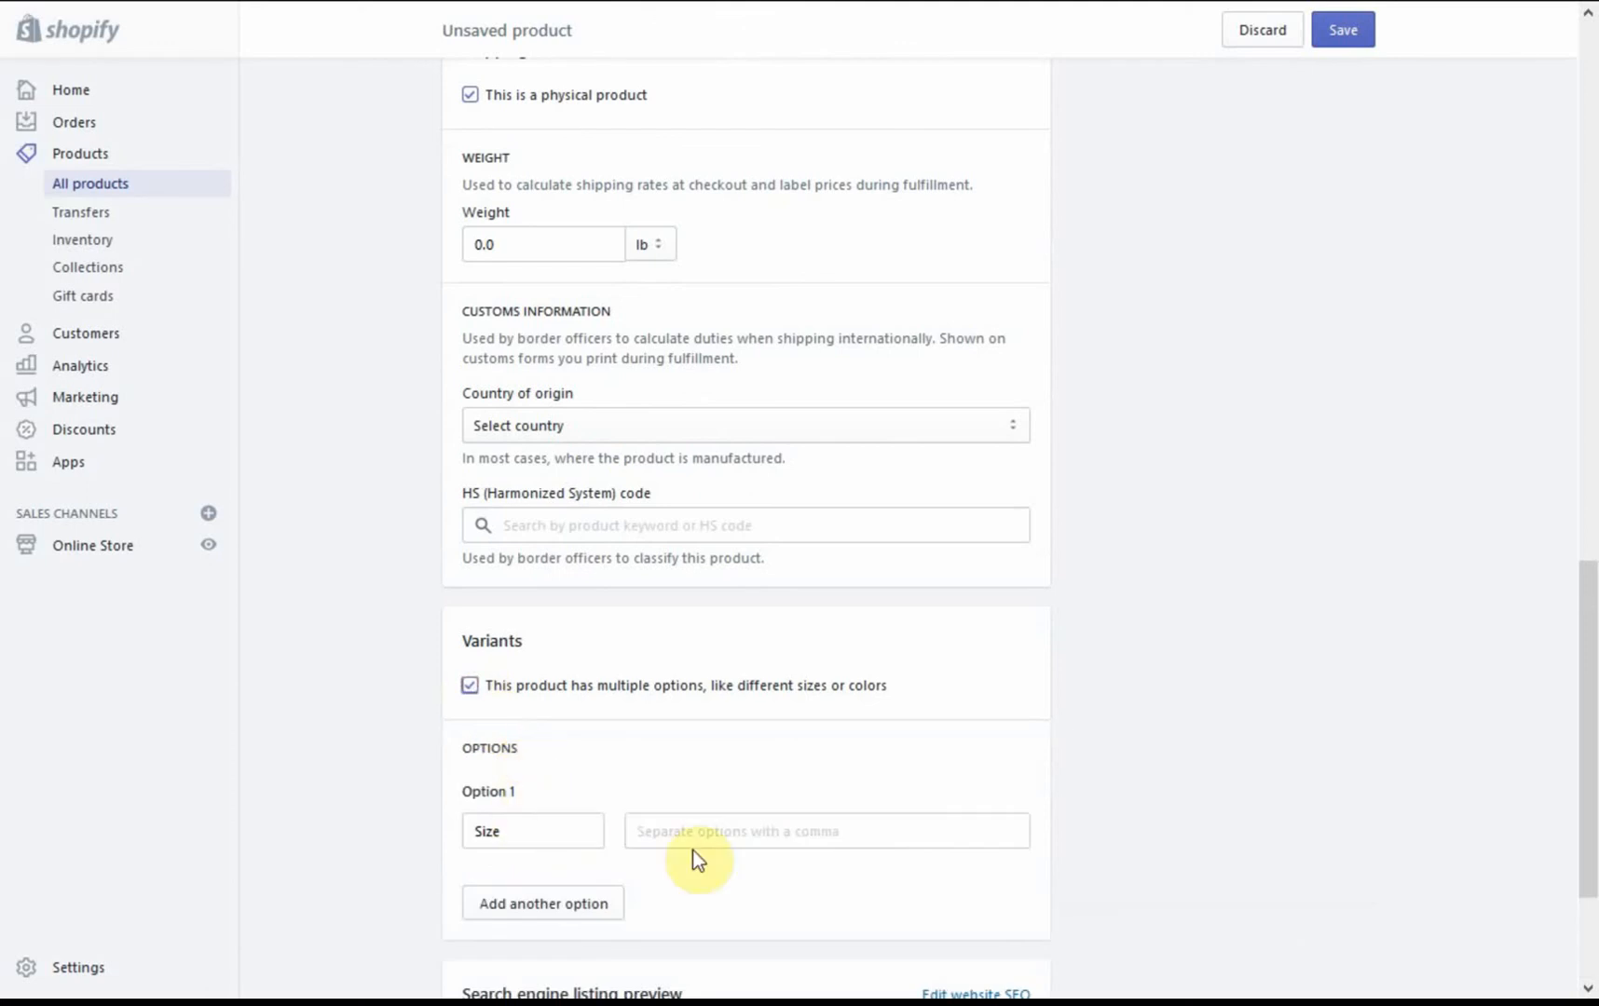
left_click(730, 839)
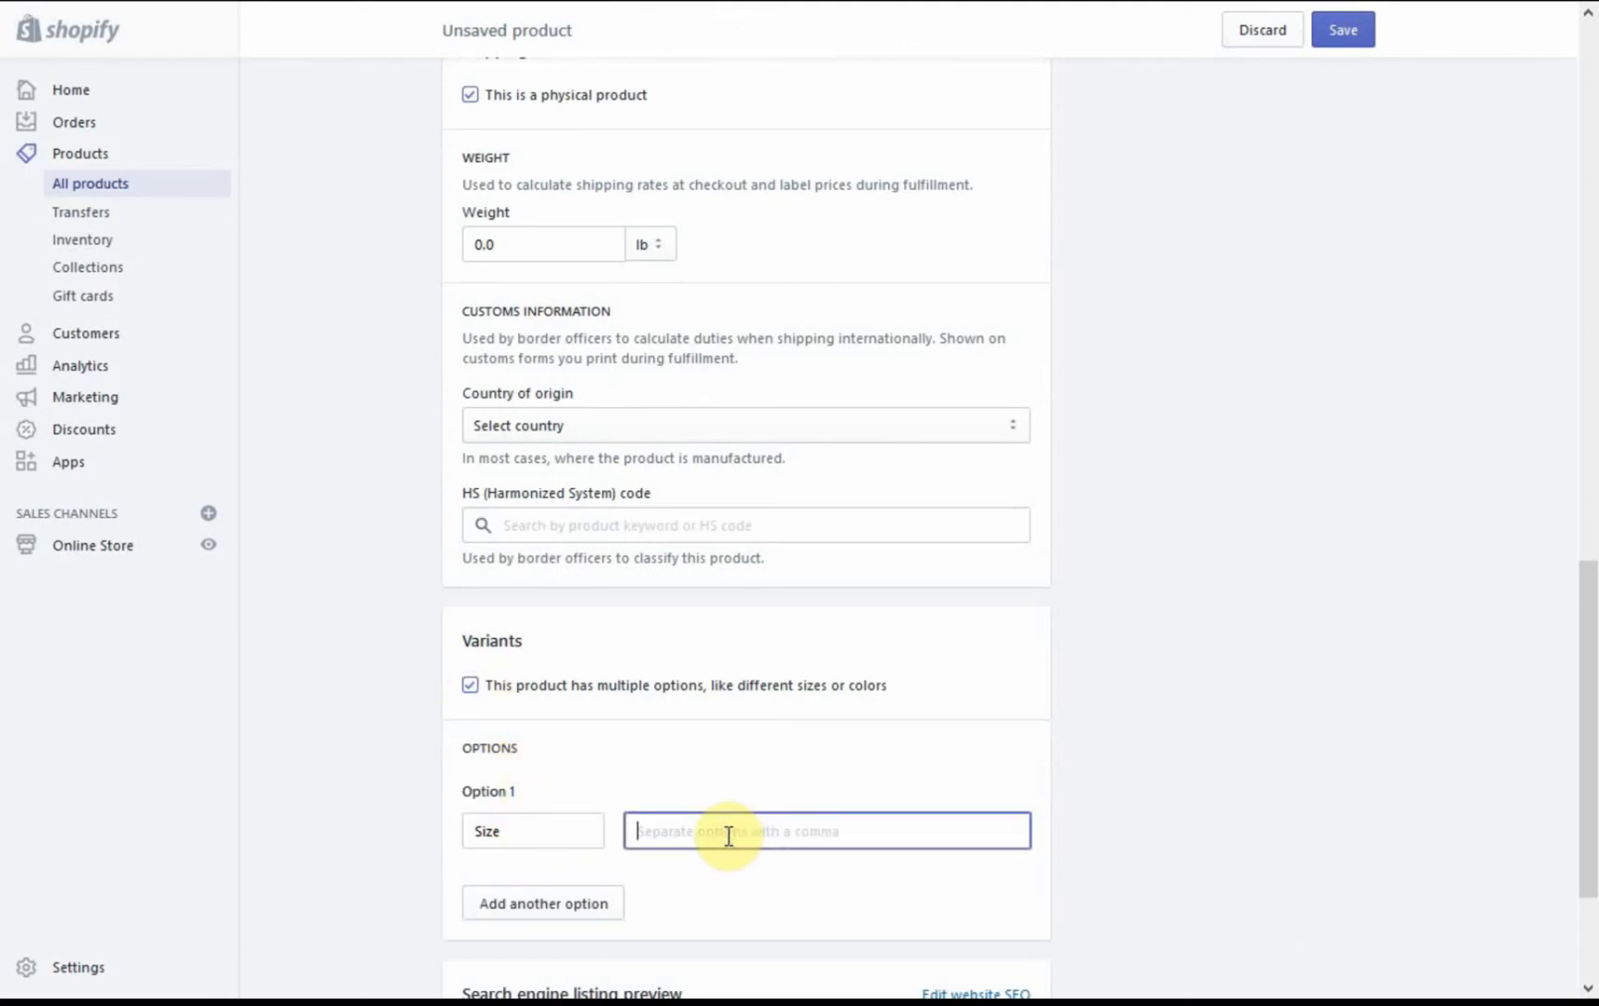
type("25x25cm")
key("Return")
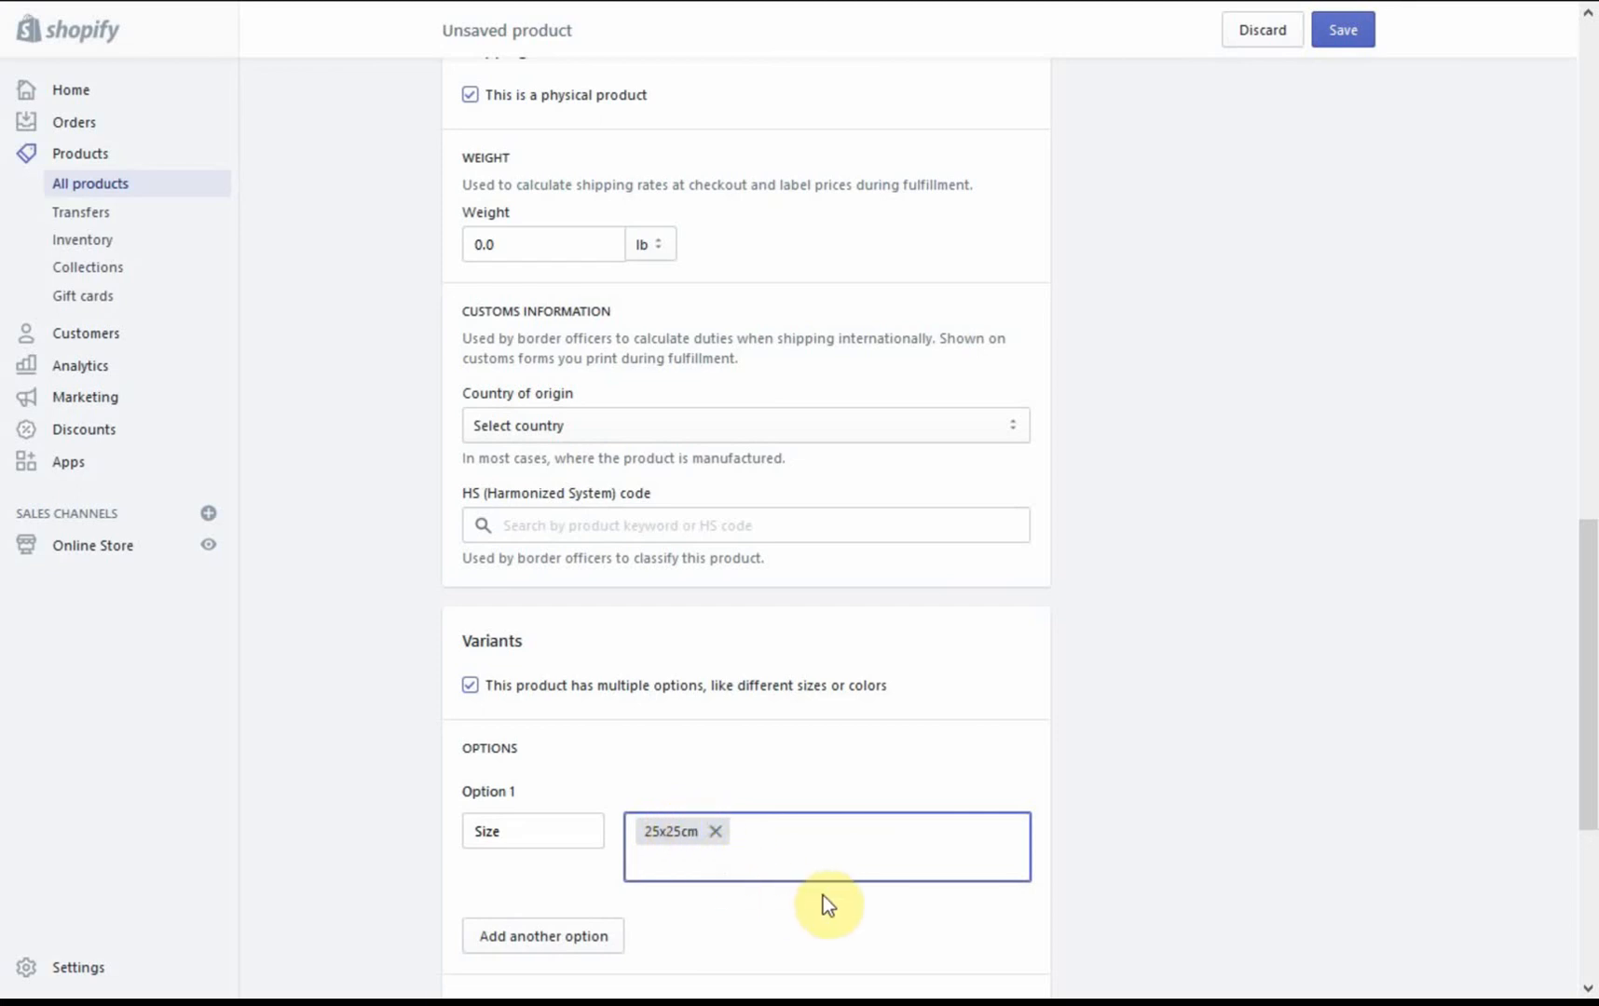
Step: Add One tile (10x10cm) and Blue(15x15cm) as further values of the Size option
type("One tile (10x10cm)")
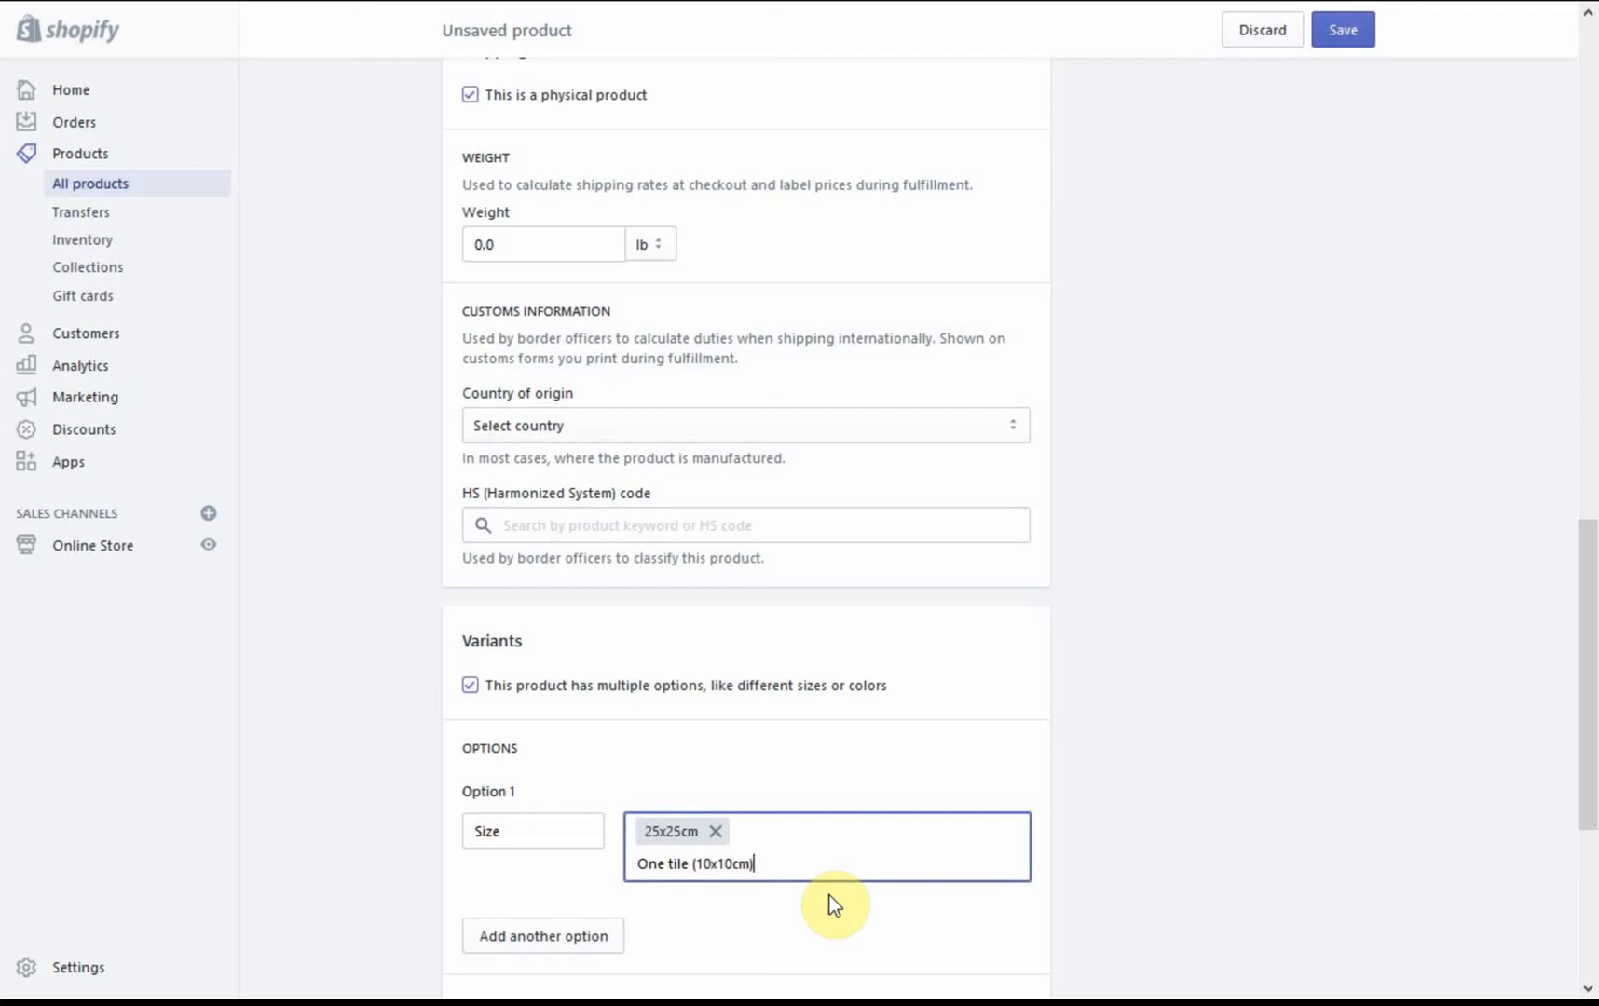
key("Return")
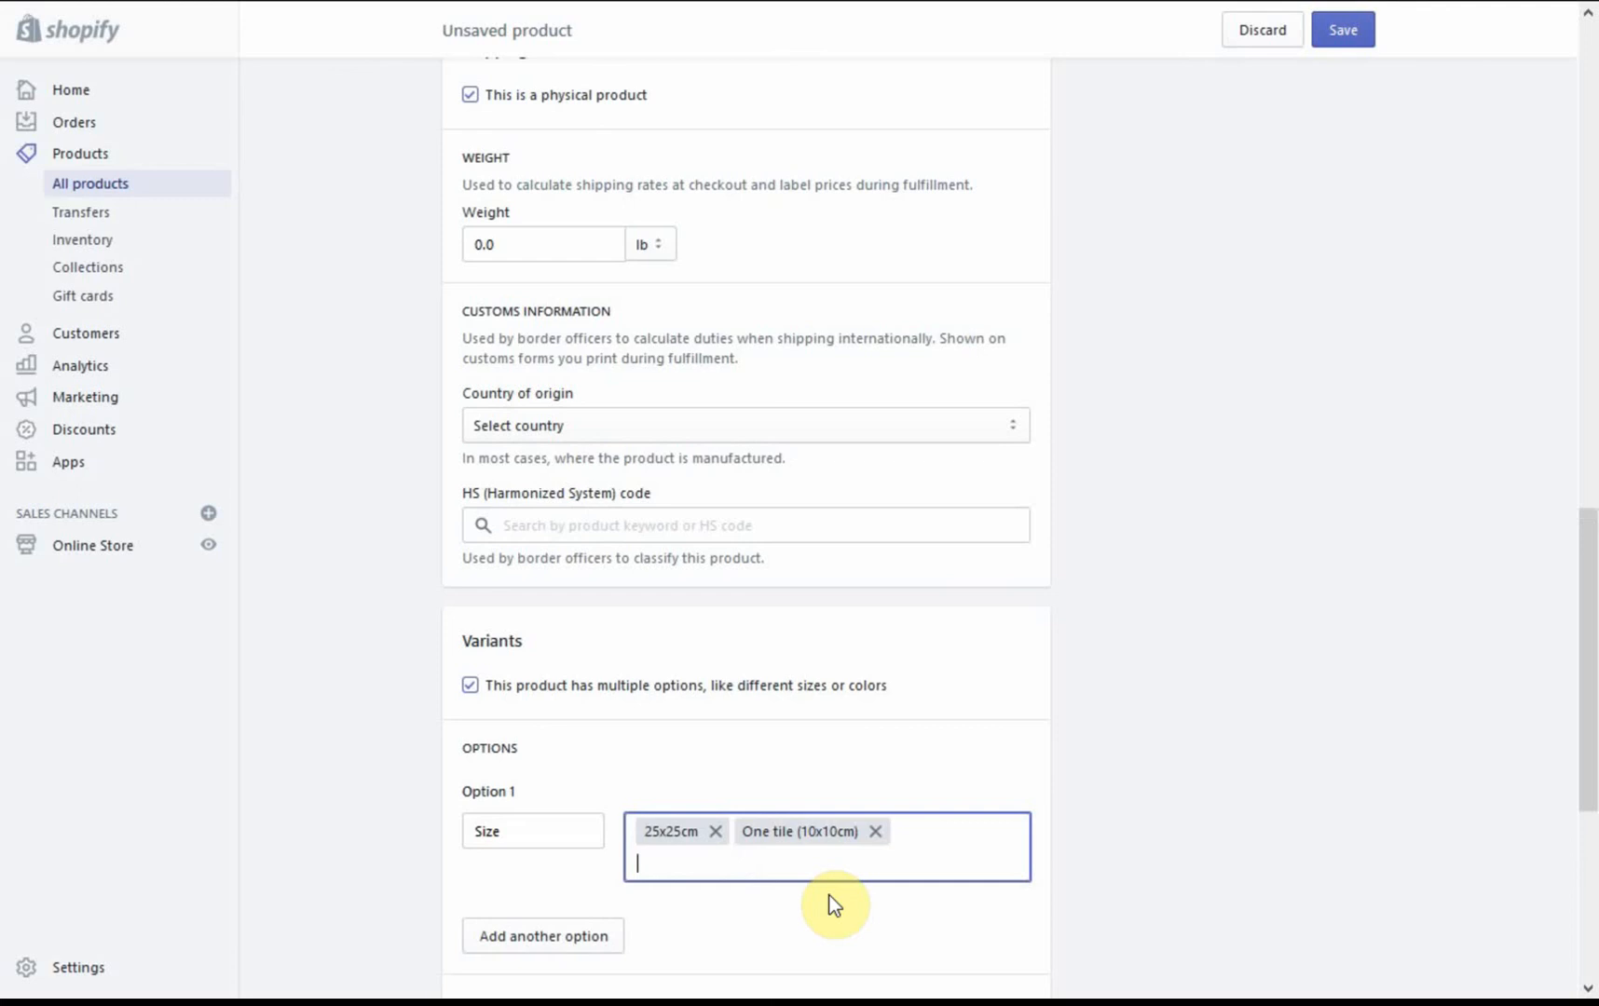
type("Blue(15x15cm)")
key("Return")
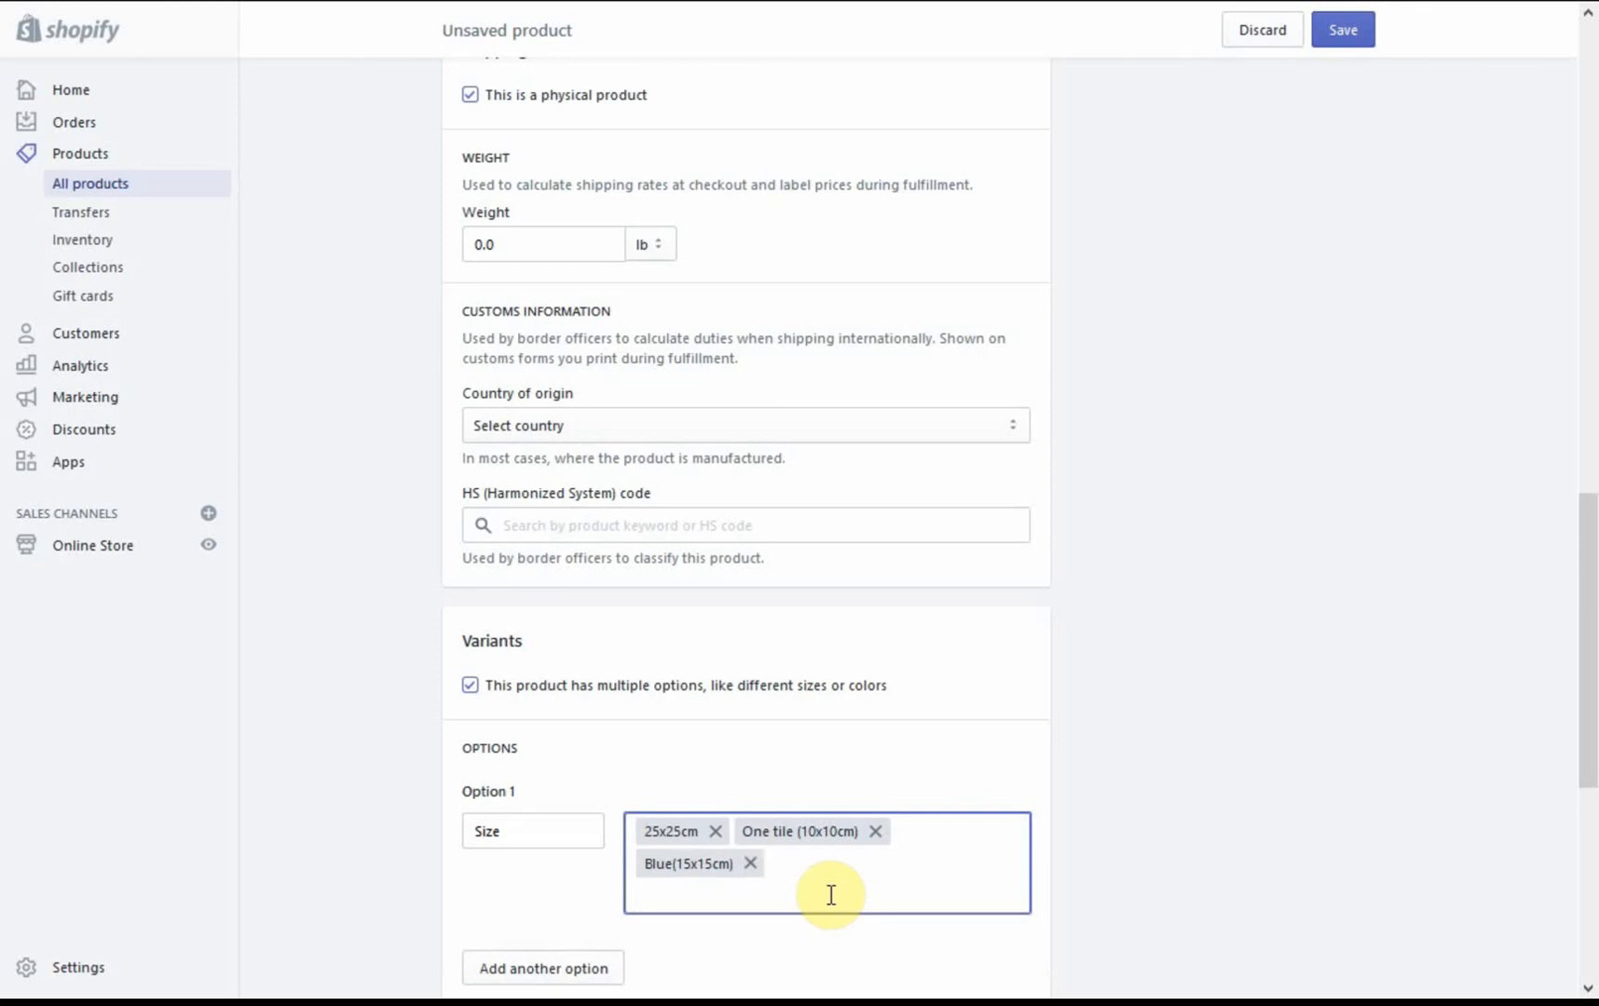
Step: Add Box(20x15x15cm) as another value of the Size option
type("Box(20x15x15cm)")
key("Return")
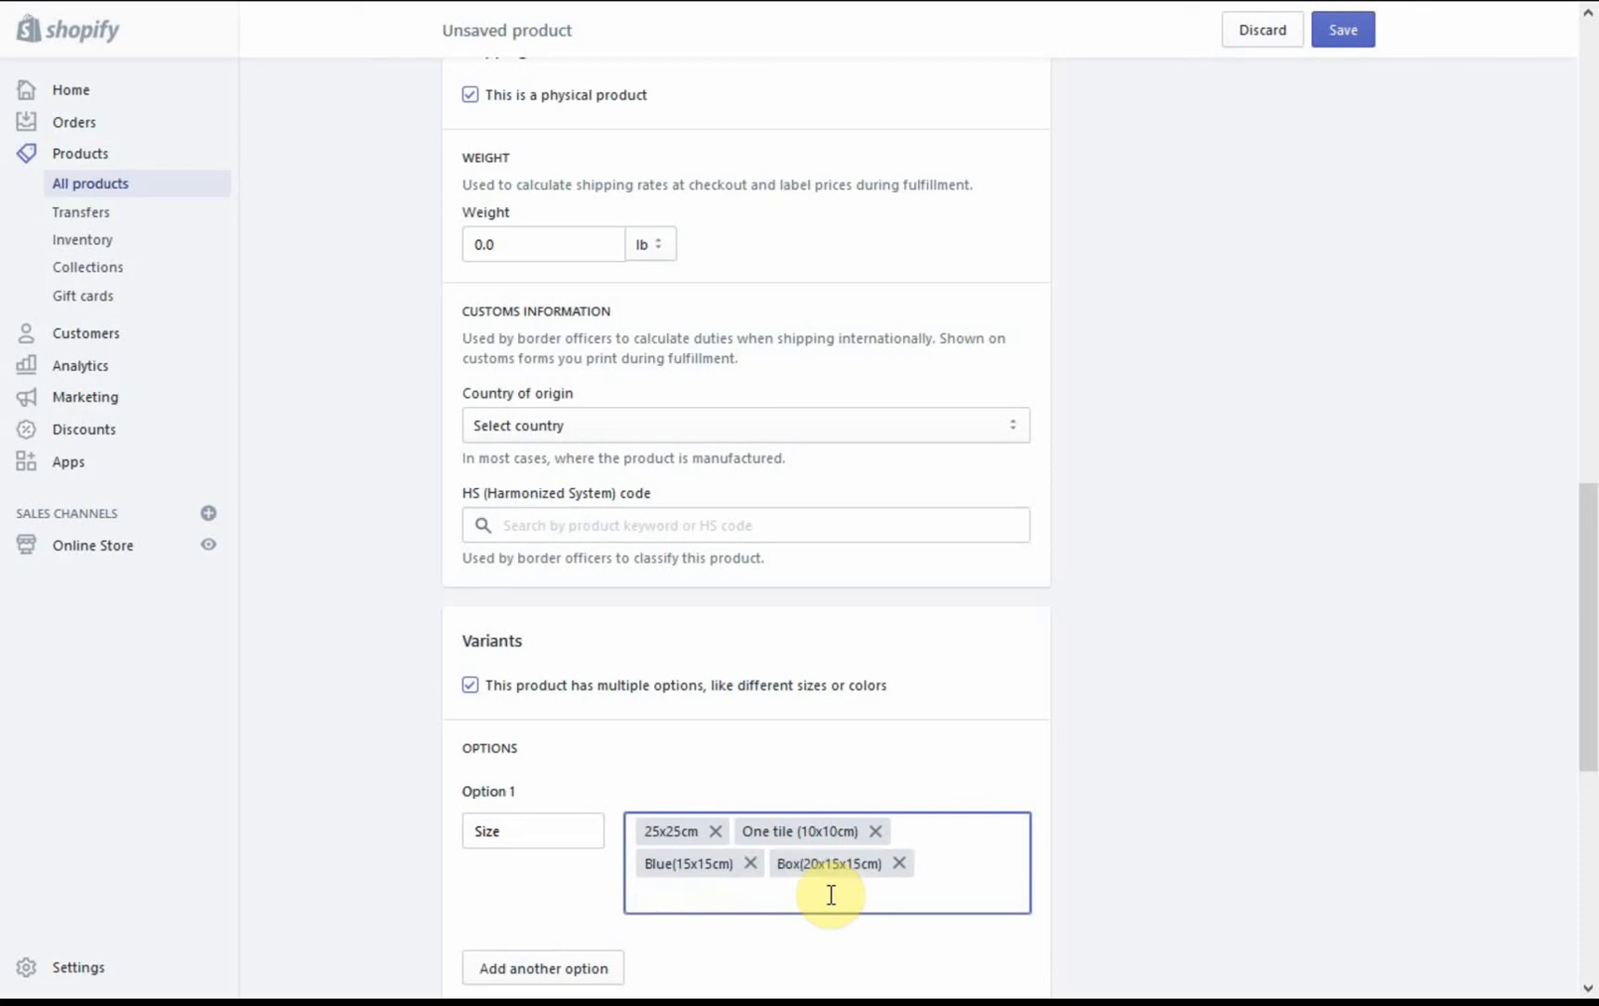
Step: Price the 25x25cm variant at £1 and the One tile (10x10cm) variant at £2, each with a quantity of 1000
scroll(1591, 596, "down", 2)
left_click_drag(1592, 596, 1571, 761)
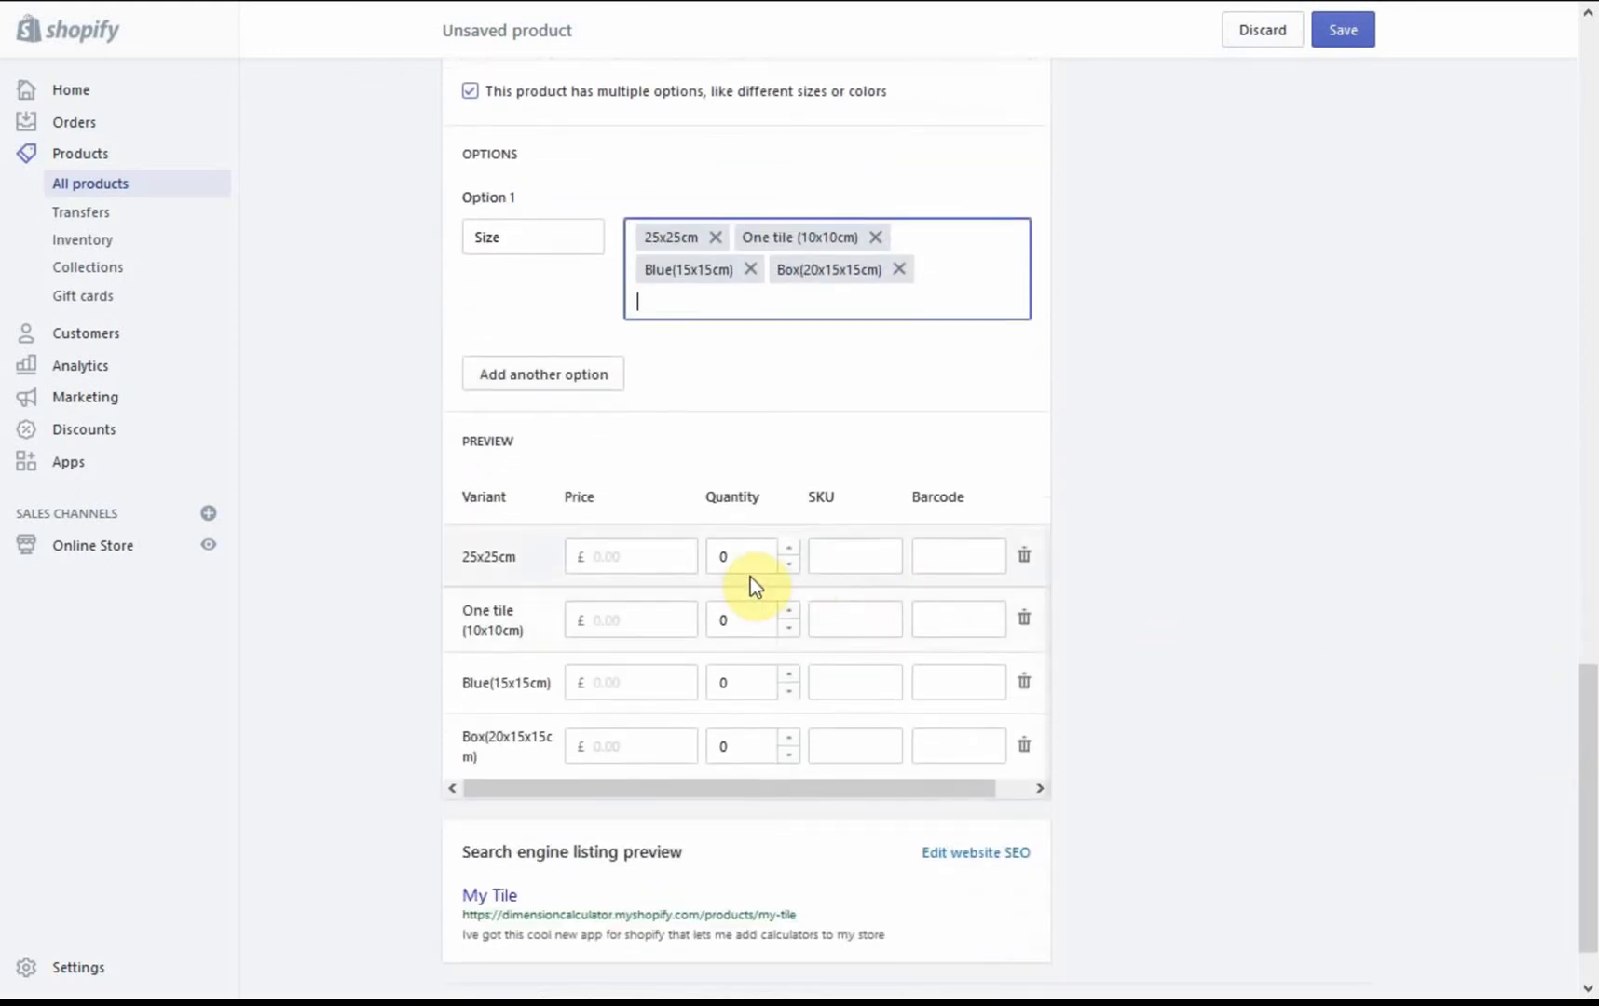
left_click(678, 557)
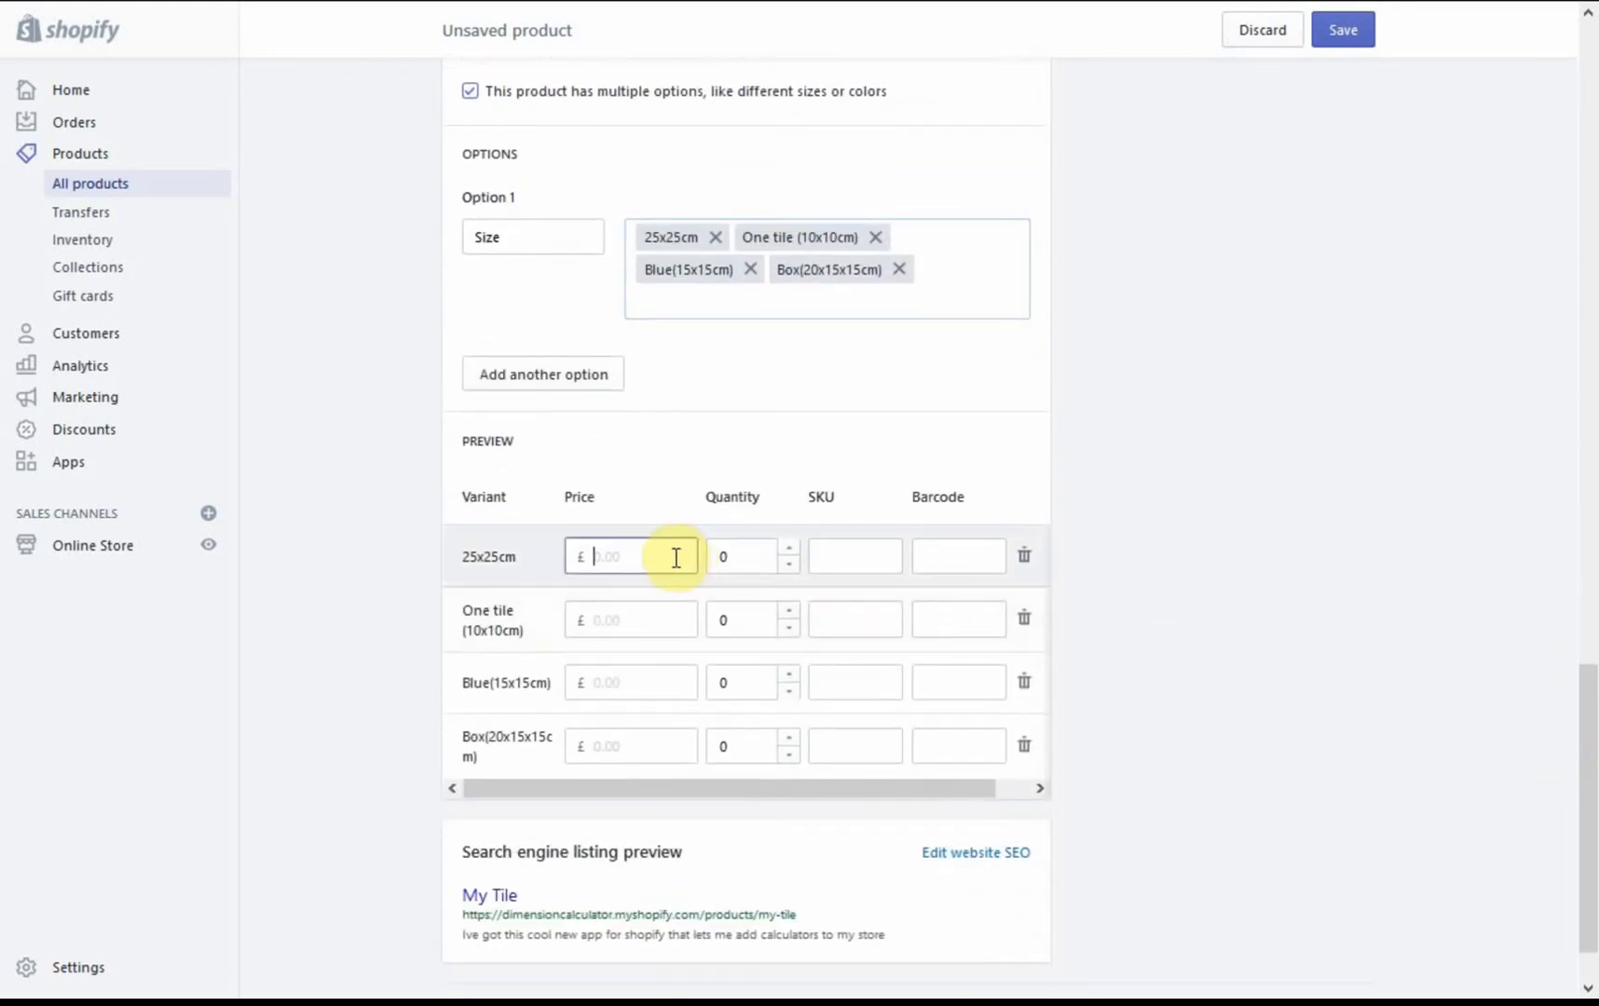
type("1")
key("Tab")
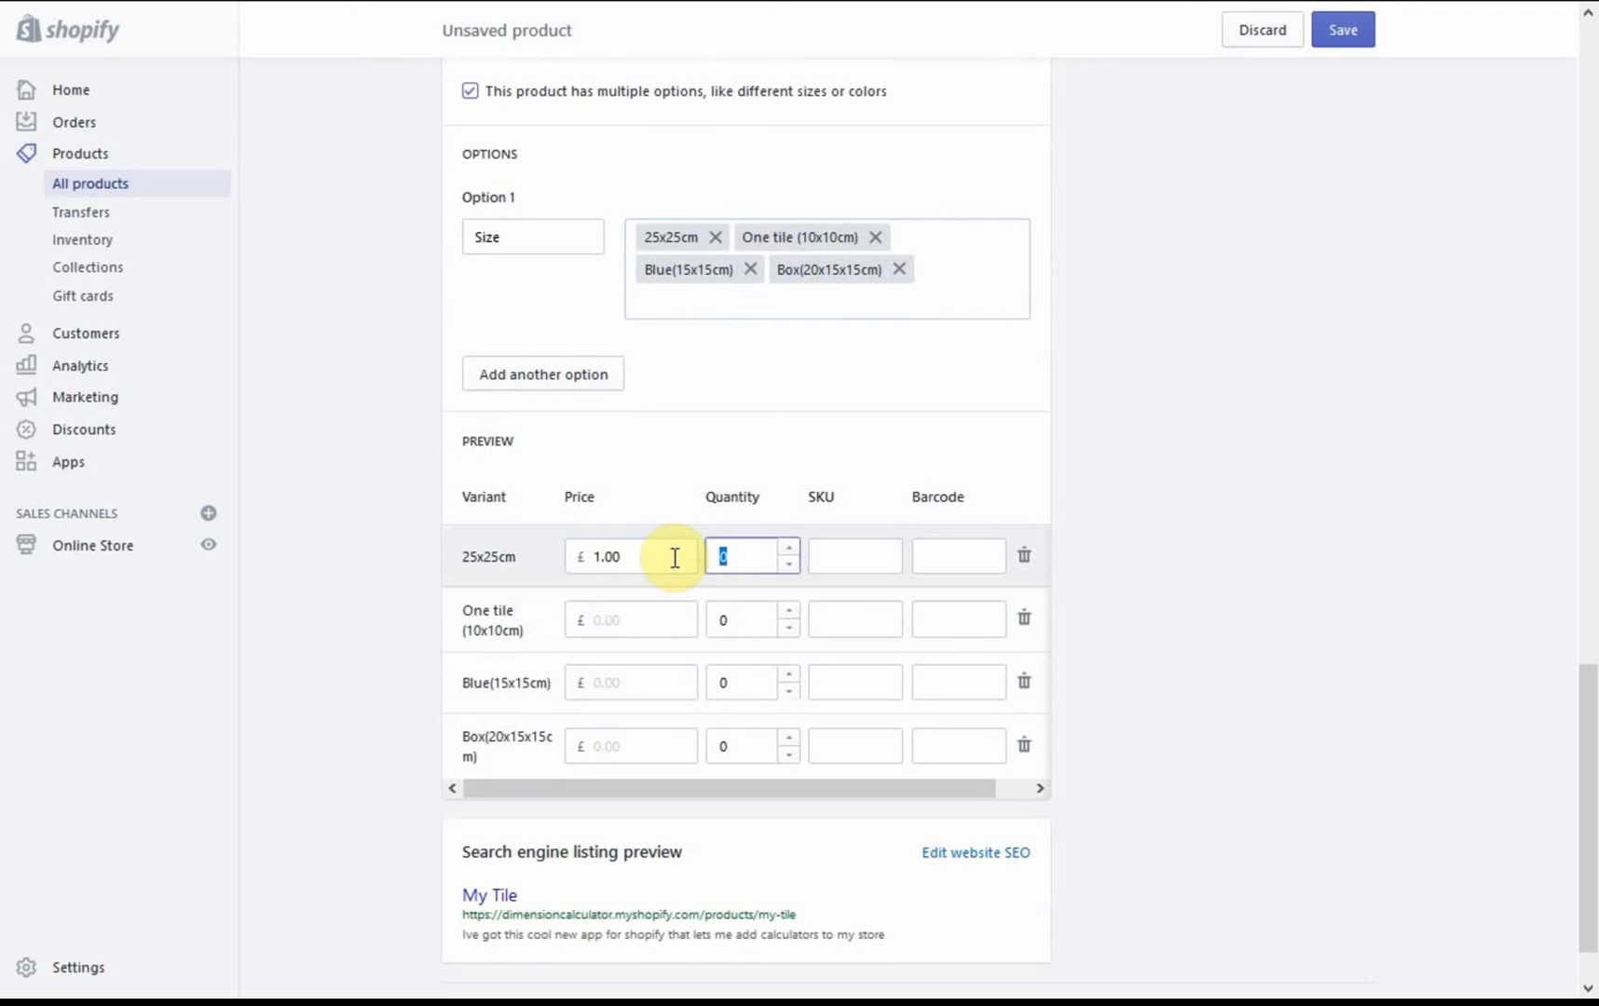
type("1000")
left_click(649, 616)
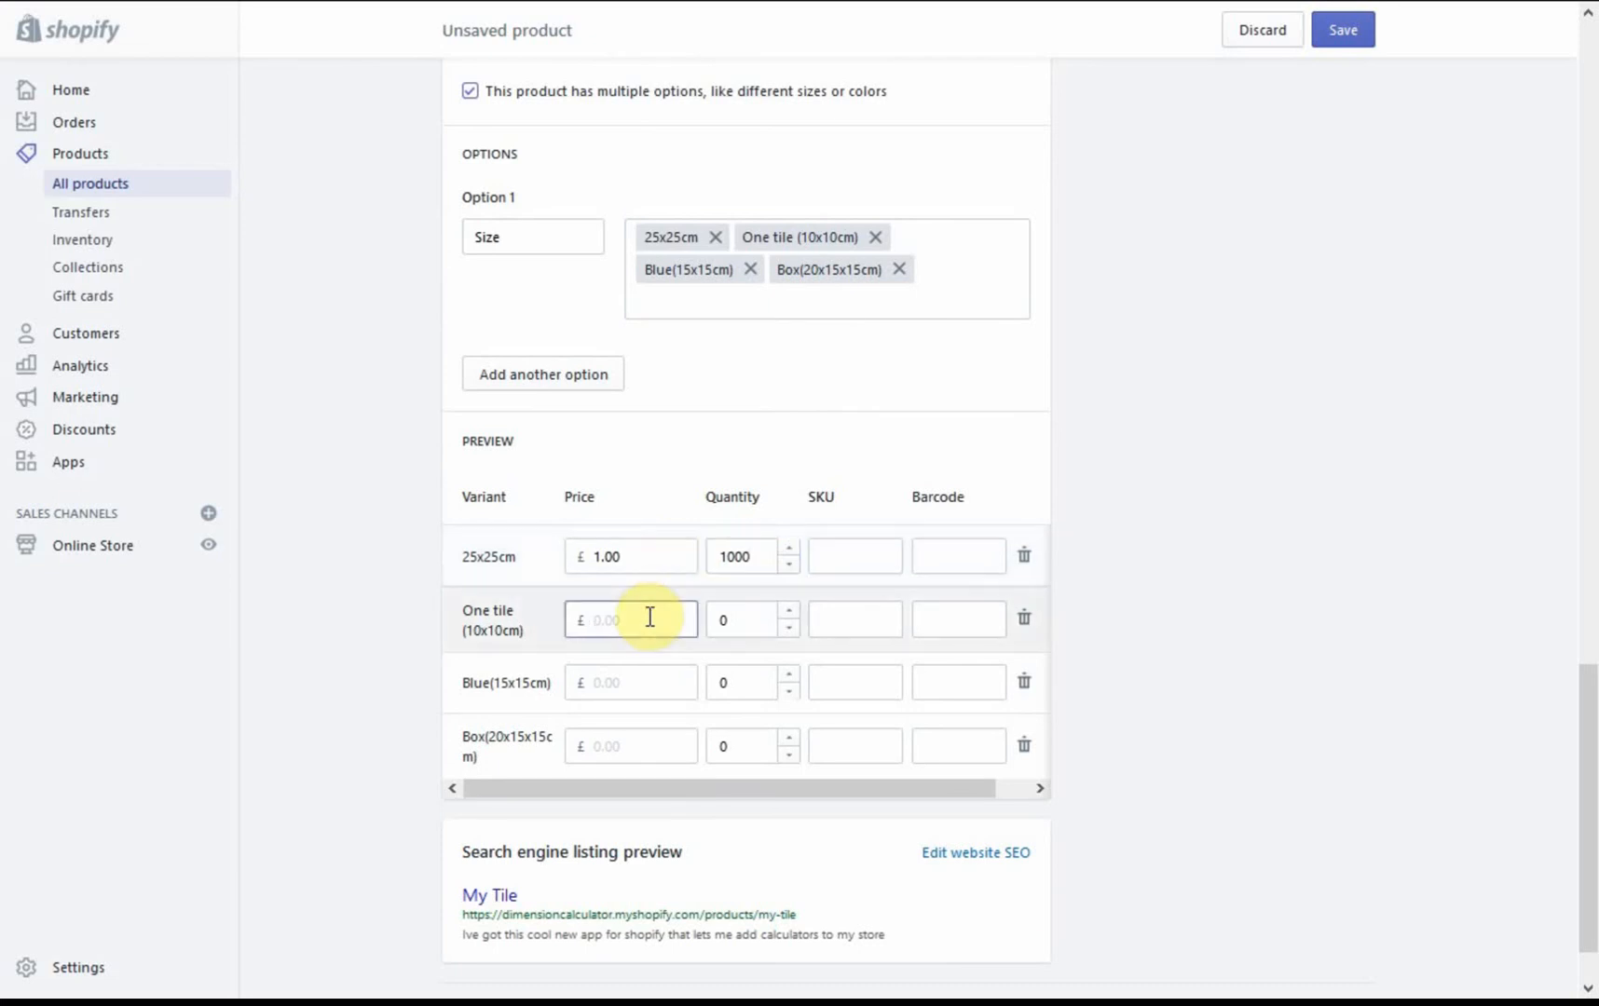
type("2")
key("Tab")
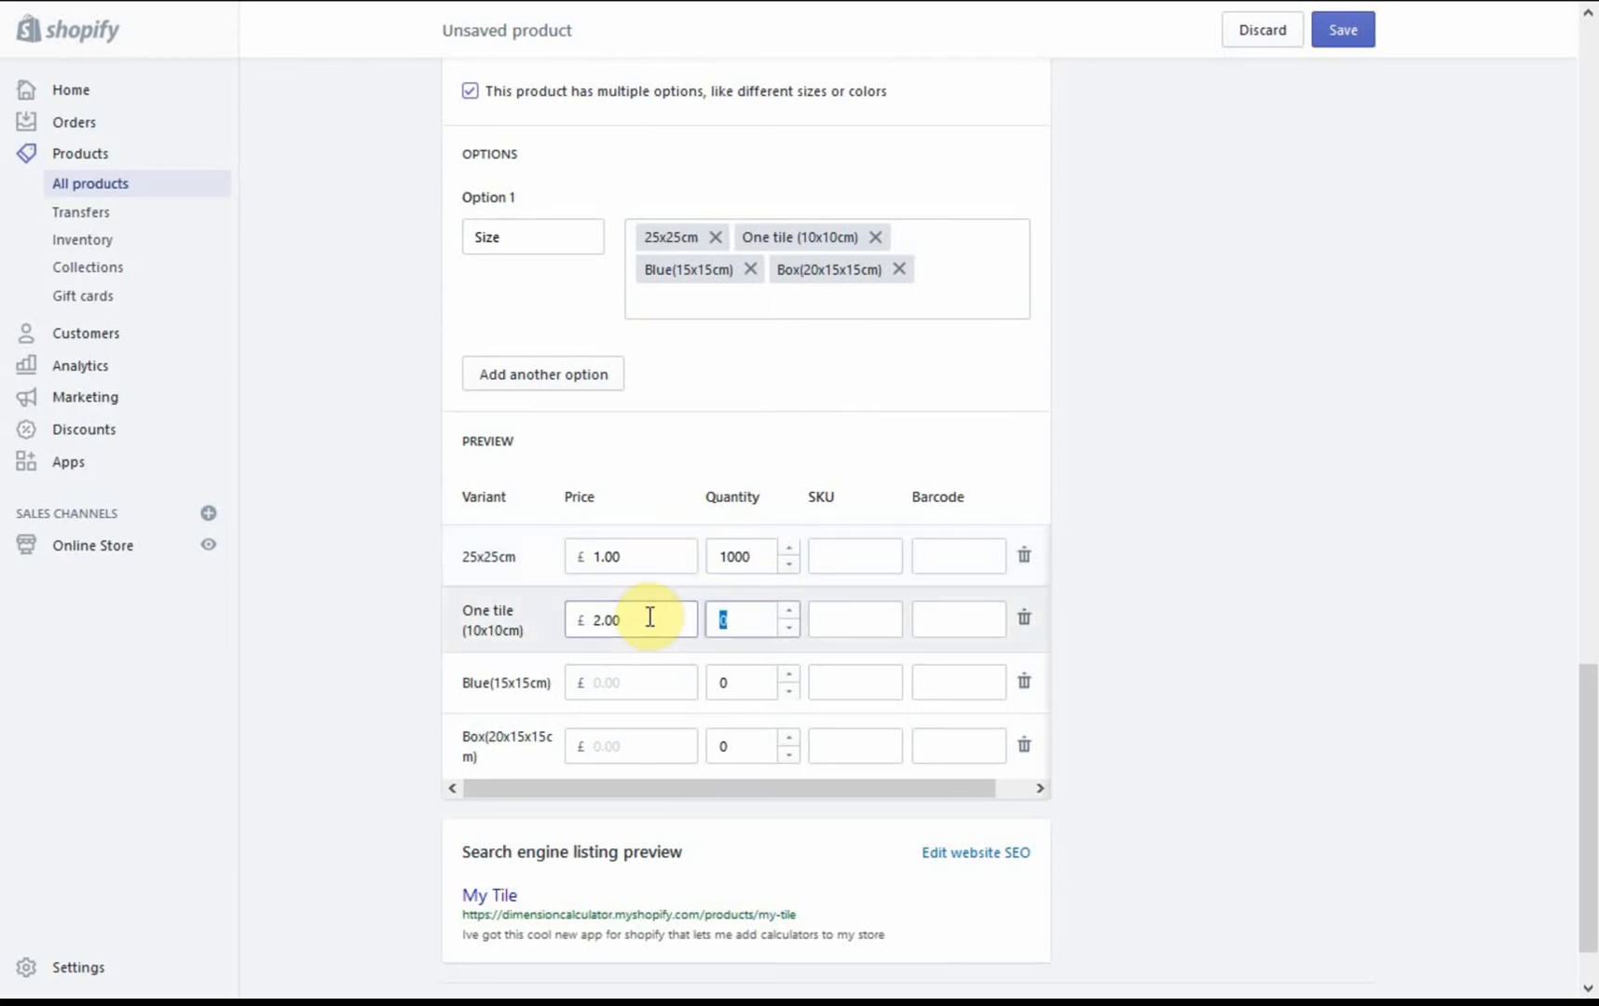
type("1000")
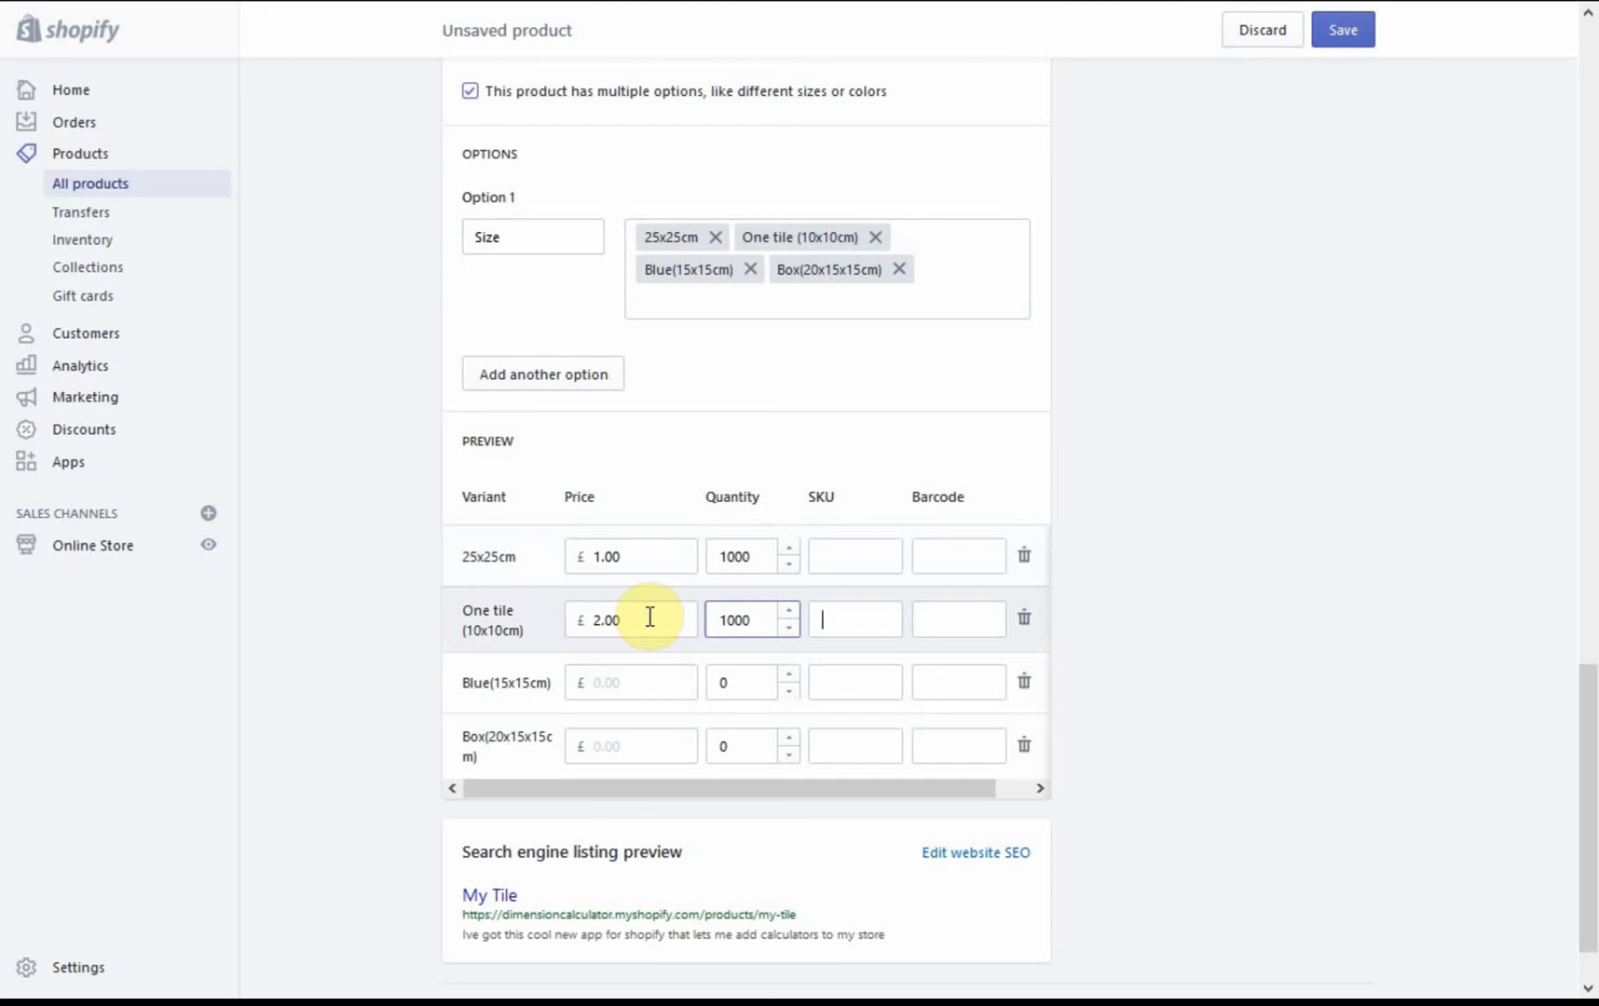
Step: Price the Blue(15x15cm) variant at £3 and the Box(20x15x15cm) variant at £50, each with a quantity of 1000
left_click(635, 682)
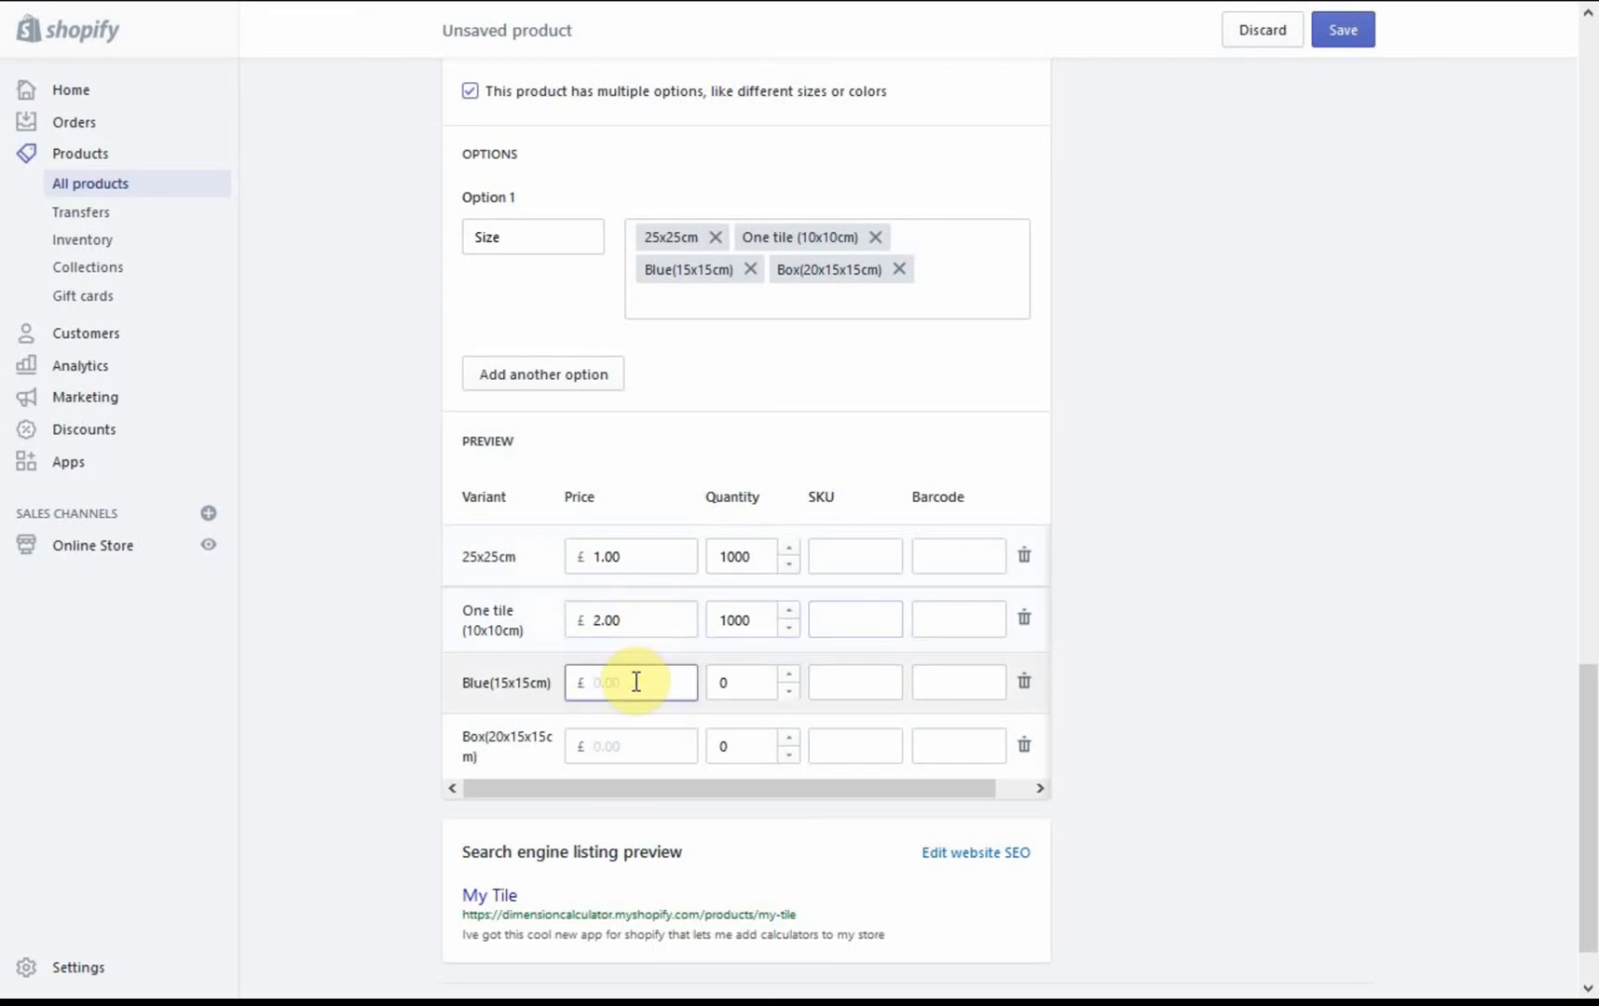
type("3")
key("Tab")
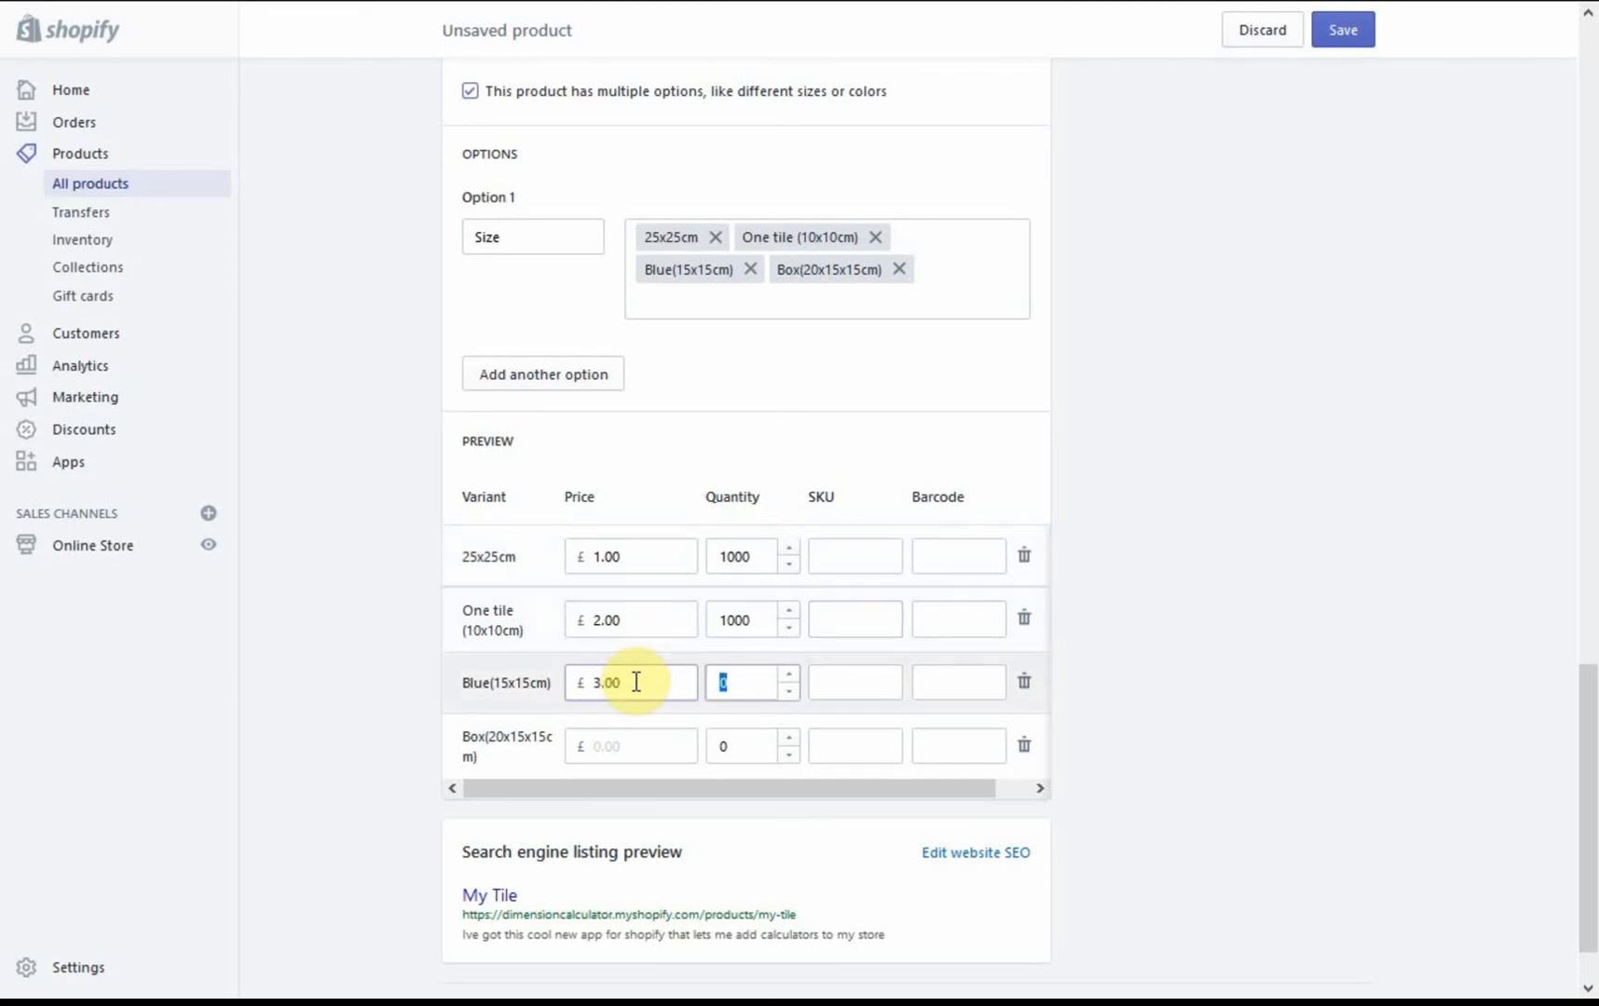
type("1000")
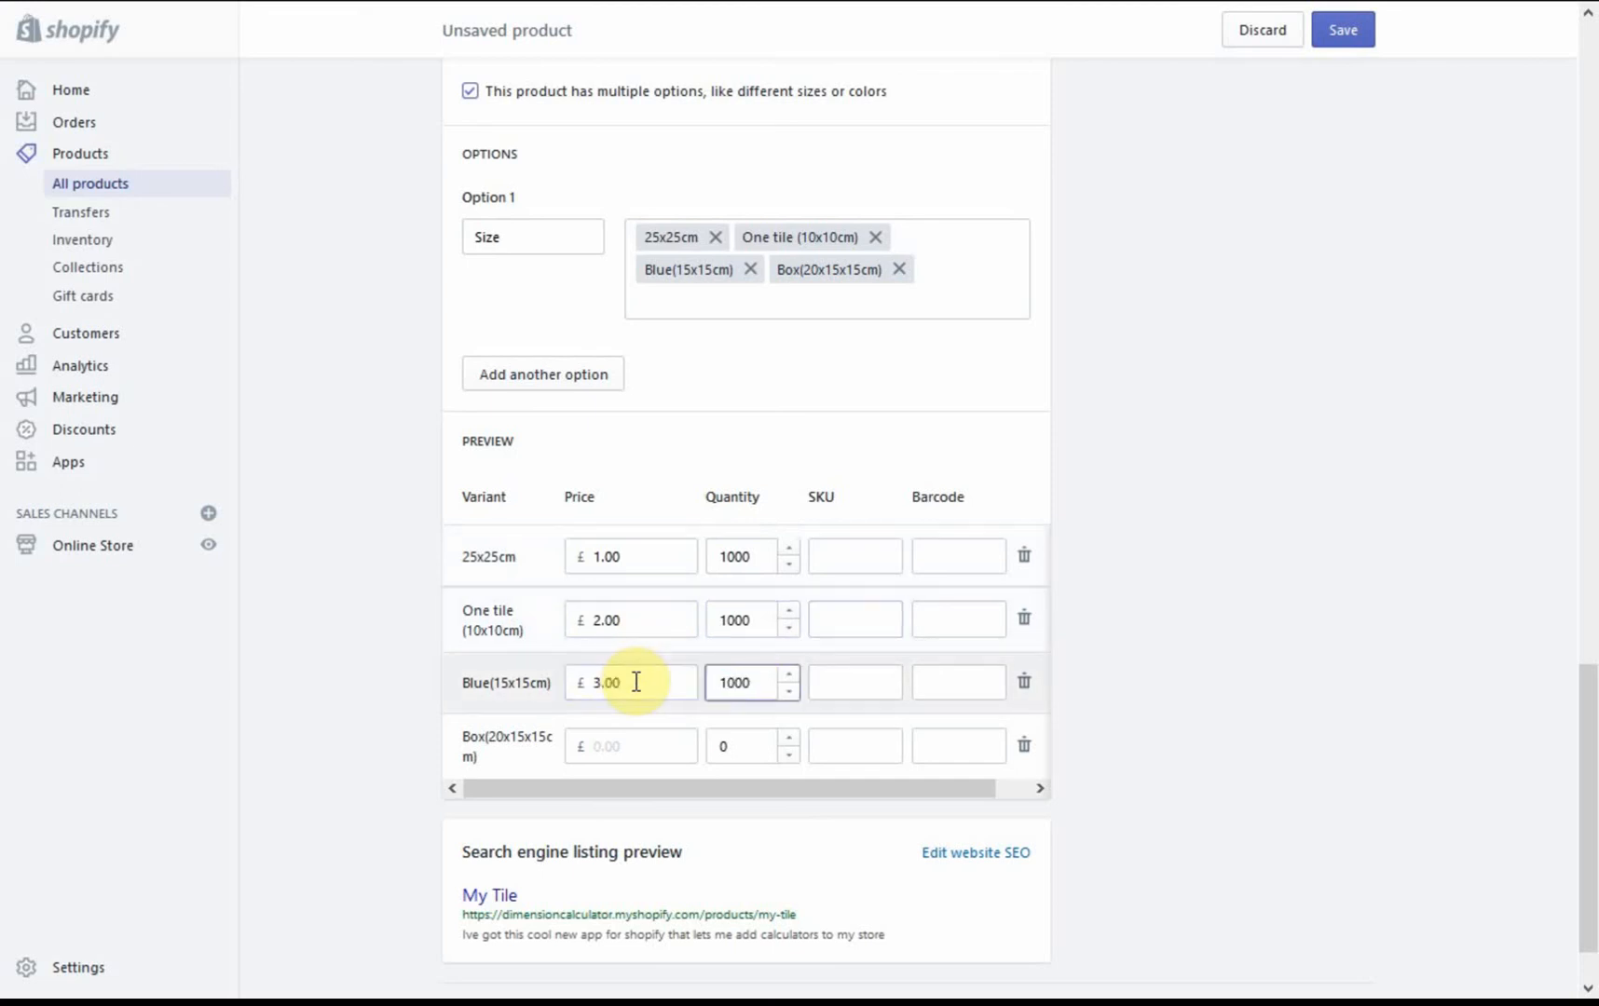
left_click(604, 746)
type("50")
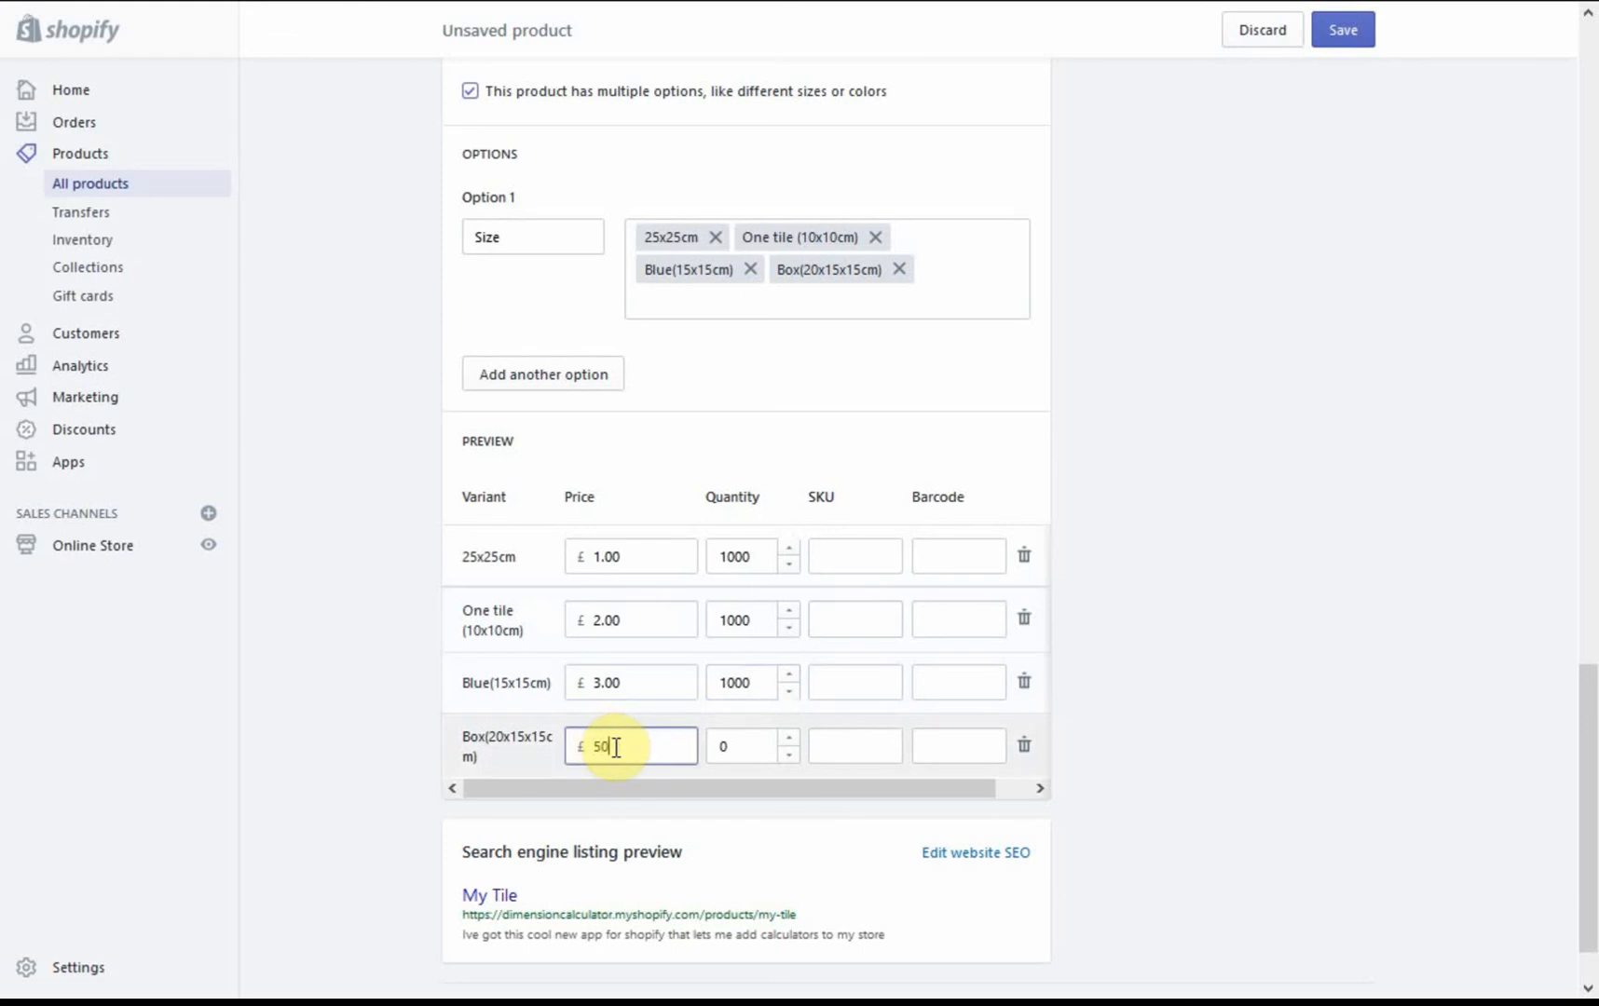
key("Tab")
type("1000")
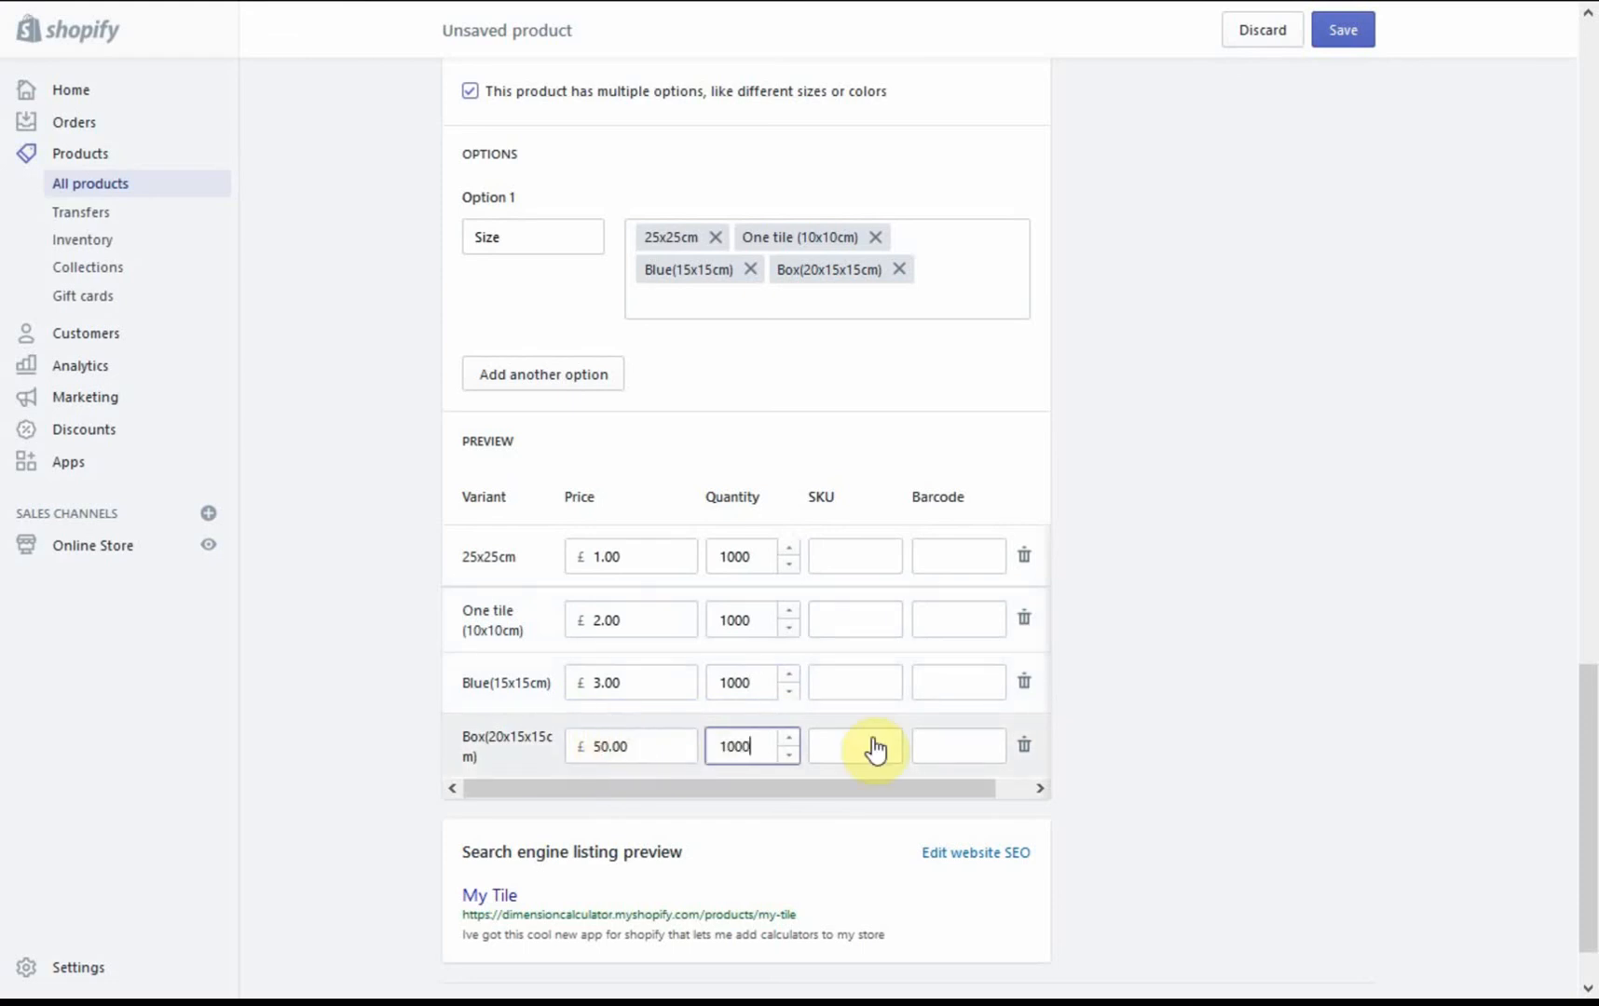
left_click(1121, 740)
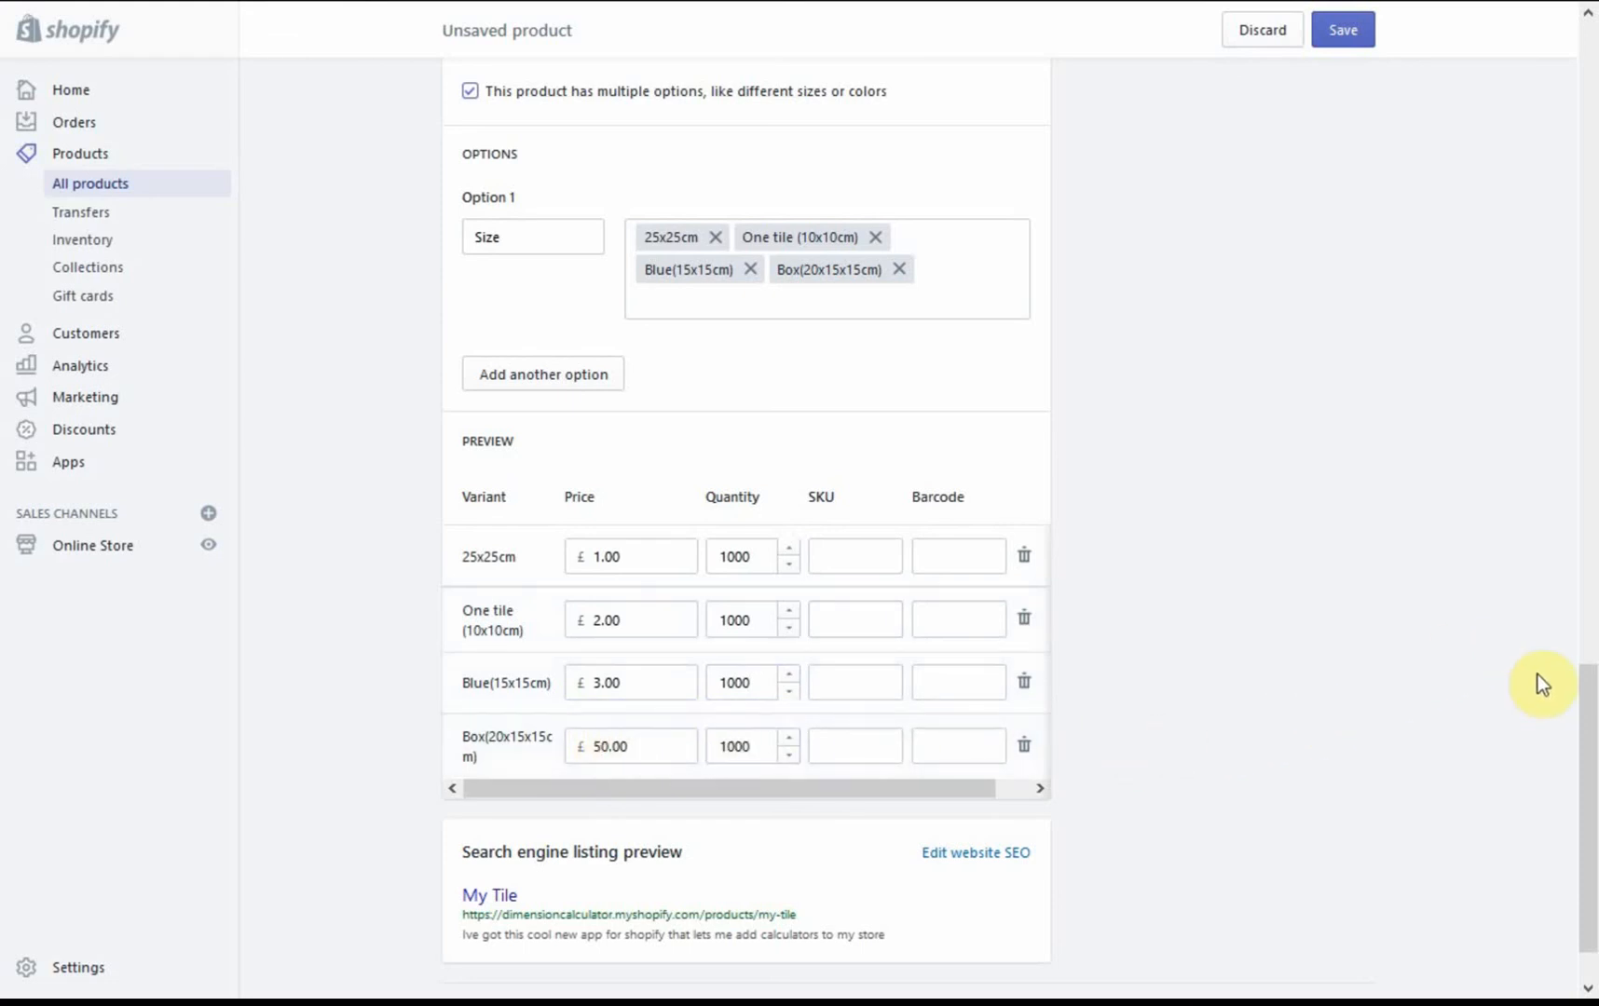
Step: Save the new product and view it on the online store
scroll(1588, 731, "down", 1)
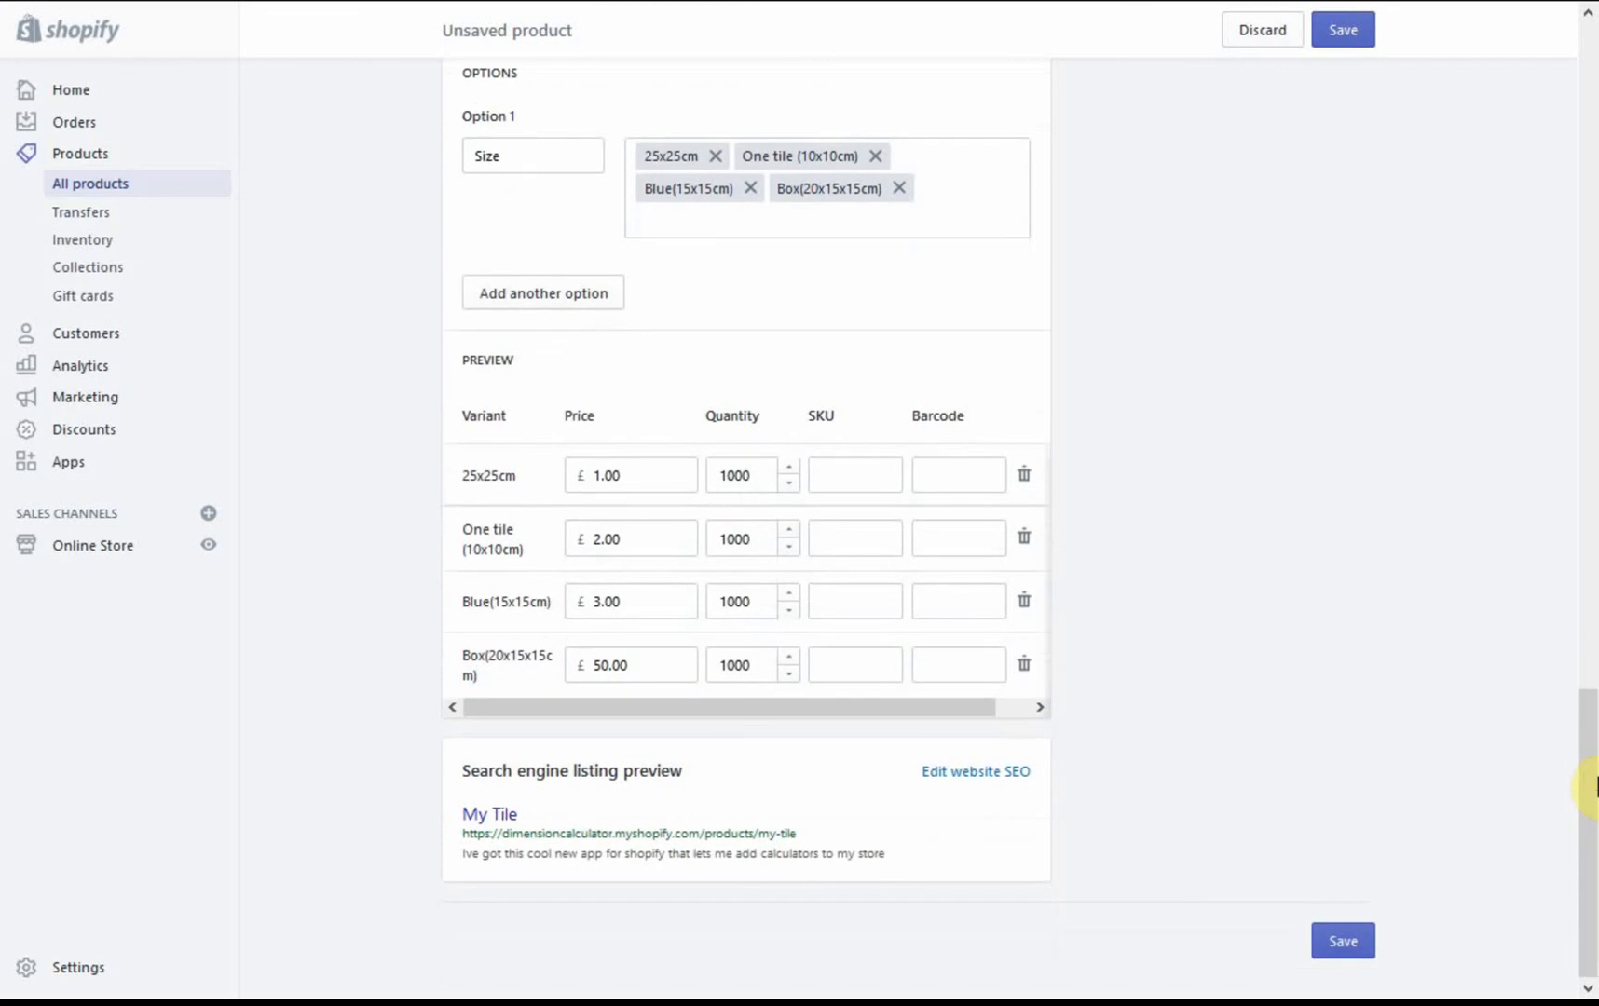
left_click(1370, 943)
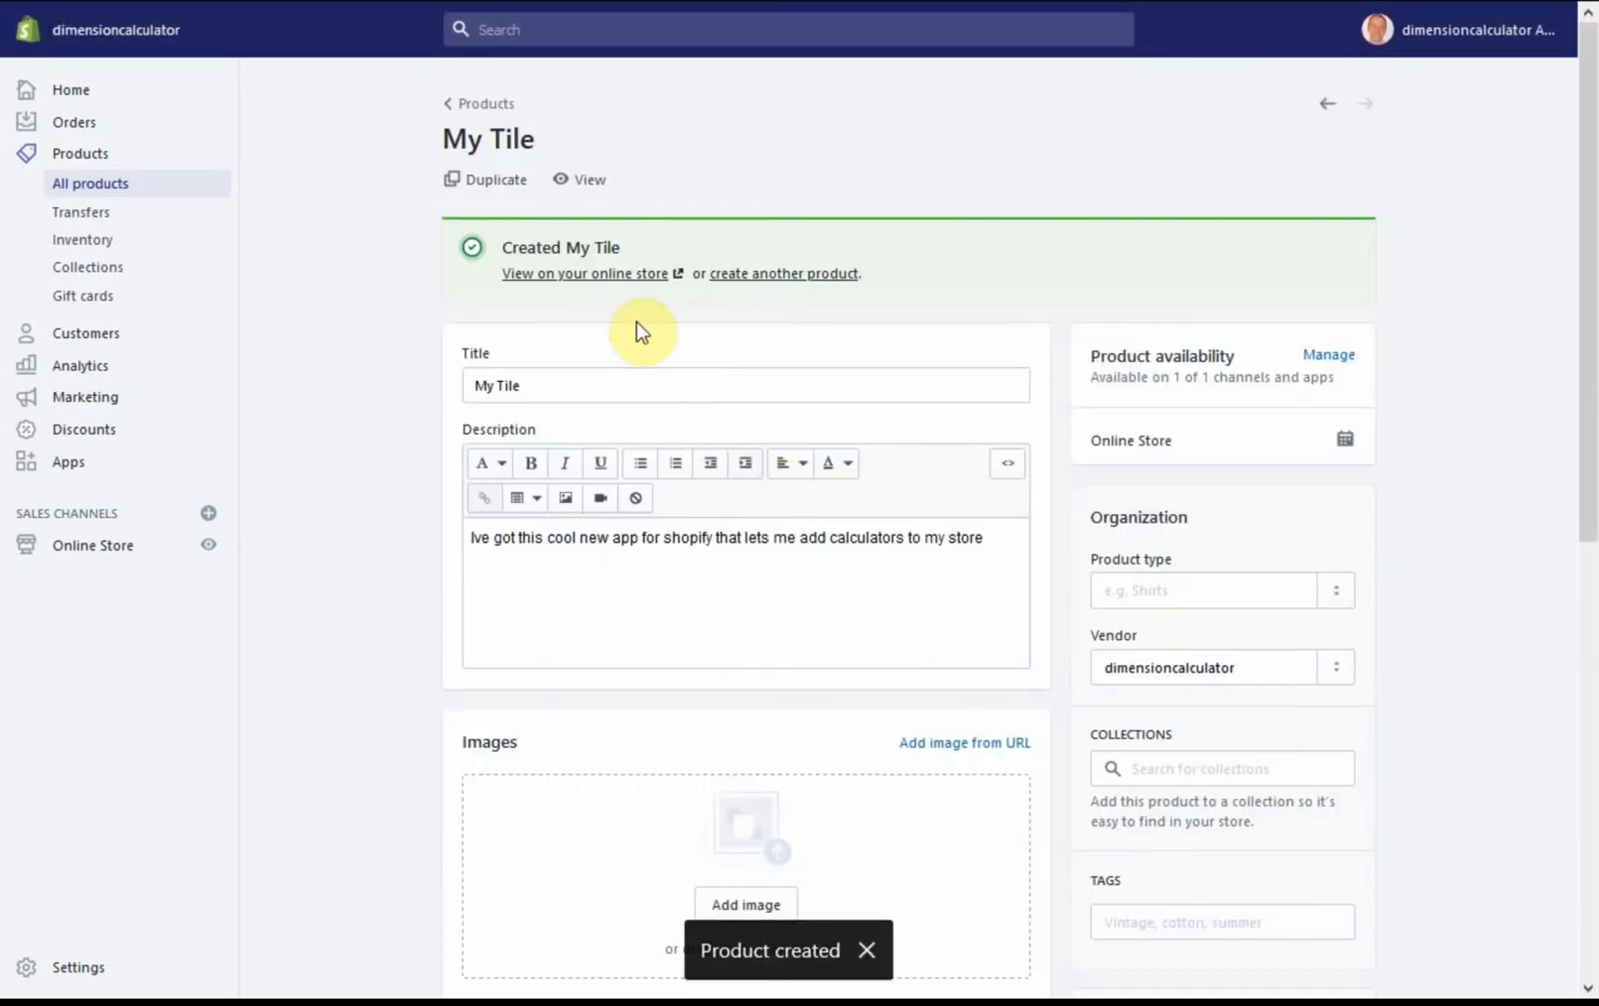
left_click(615, 275)
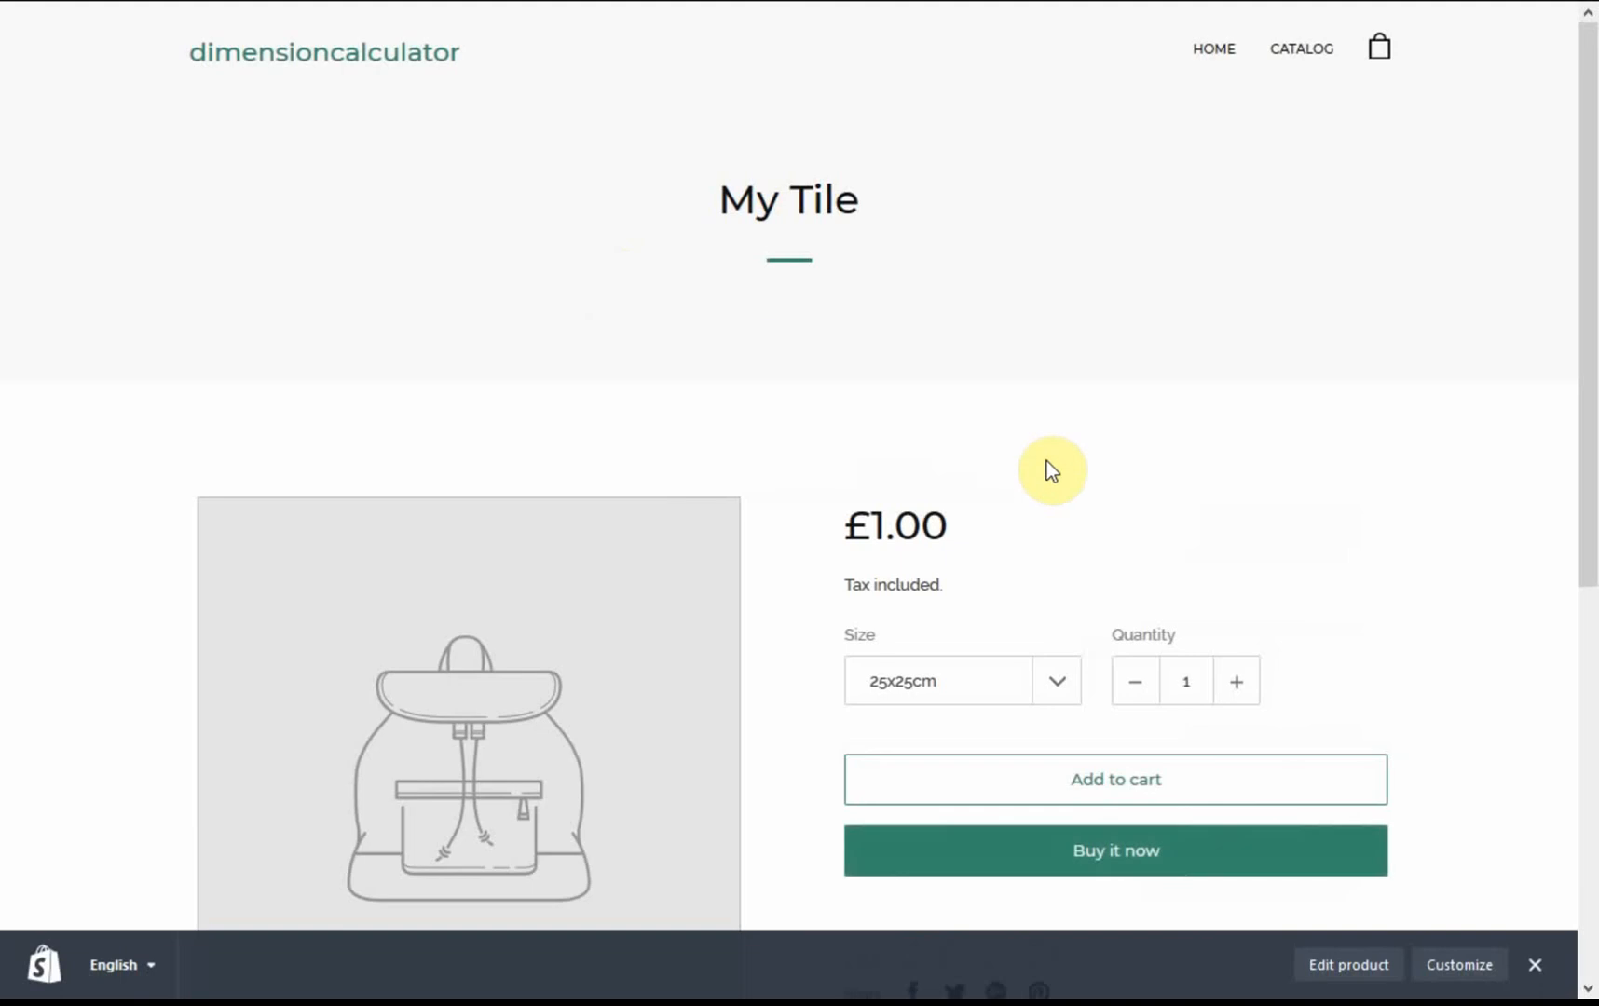
Step: Examine the My Tile store page, its area calculator option and the list of available sizes
scroll(1048, 459, "down", 1)
scroll(1048, 460, "down", 4)
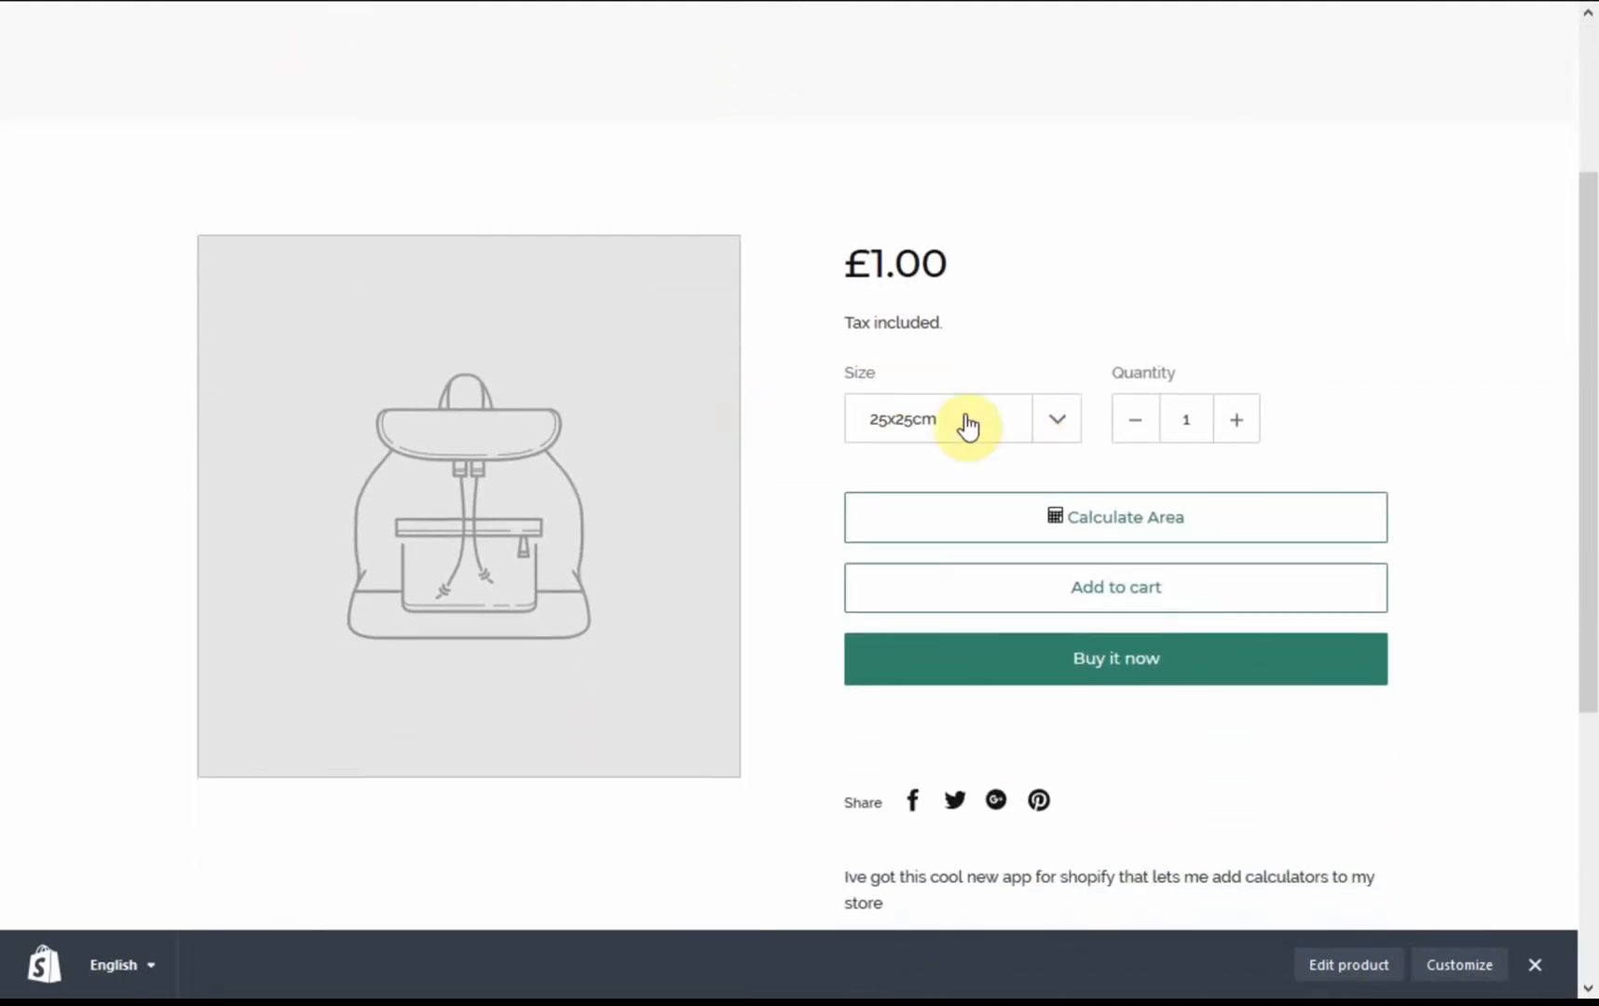
scroll(1010, 435, "up", 3)
scroll(1025, 520, "down", 2)
scroll(1050, 533, "down", 2)
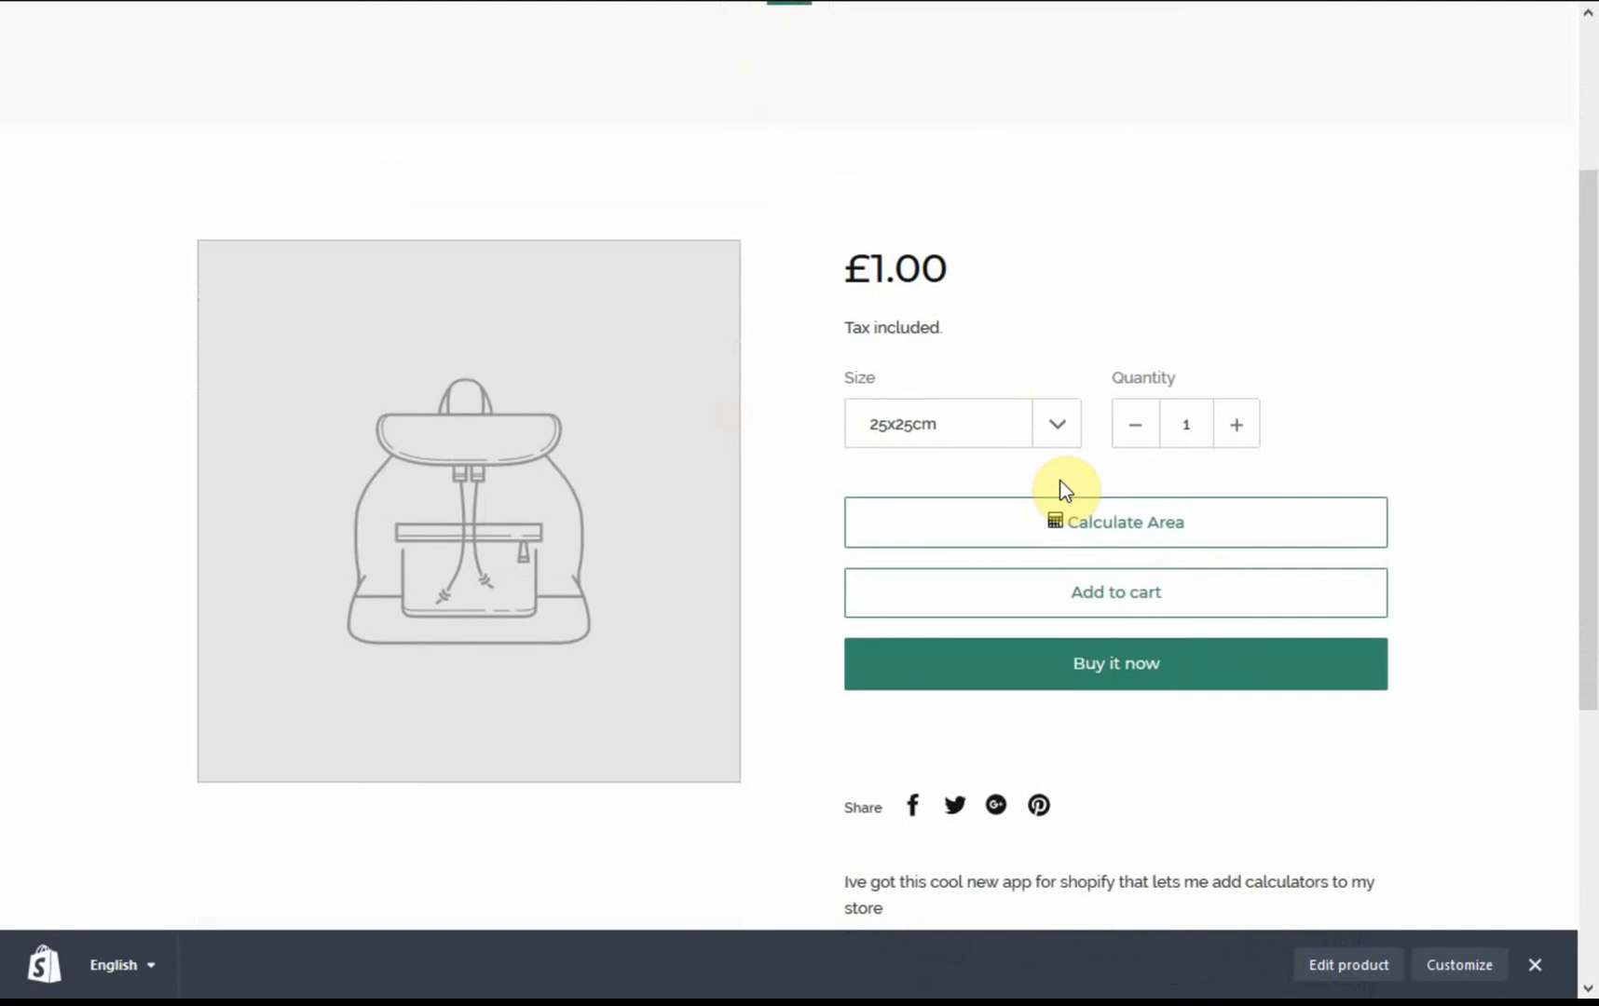
left_click(1060, 368)
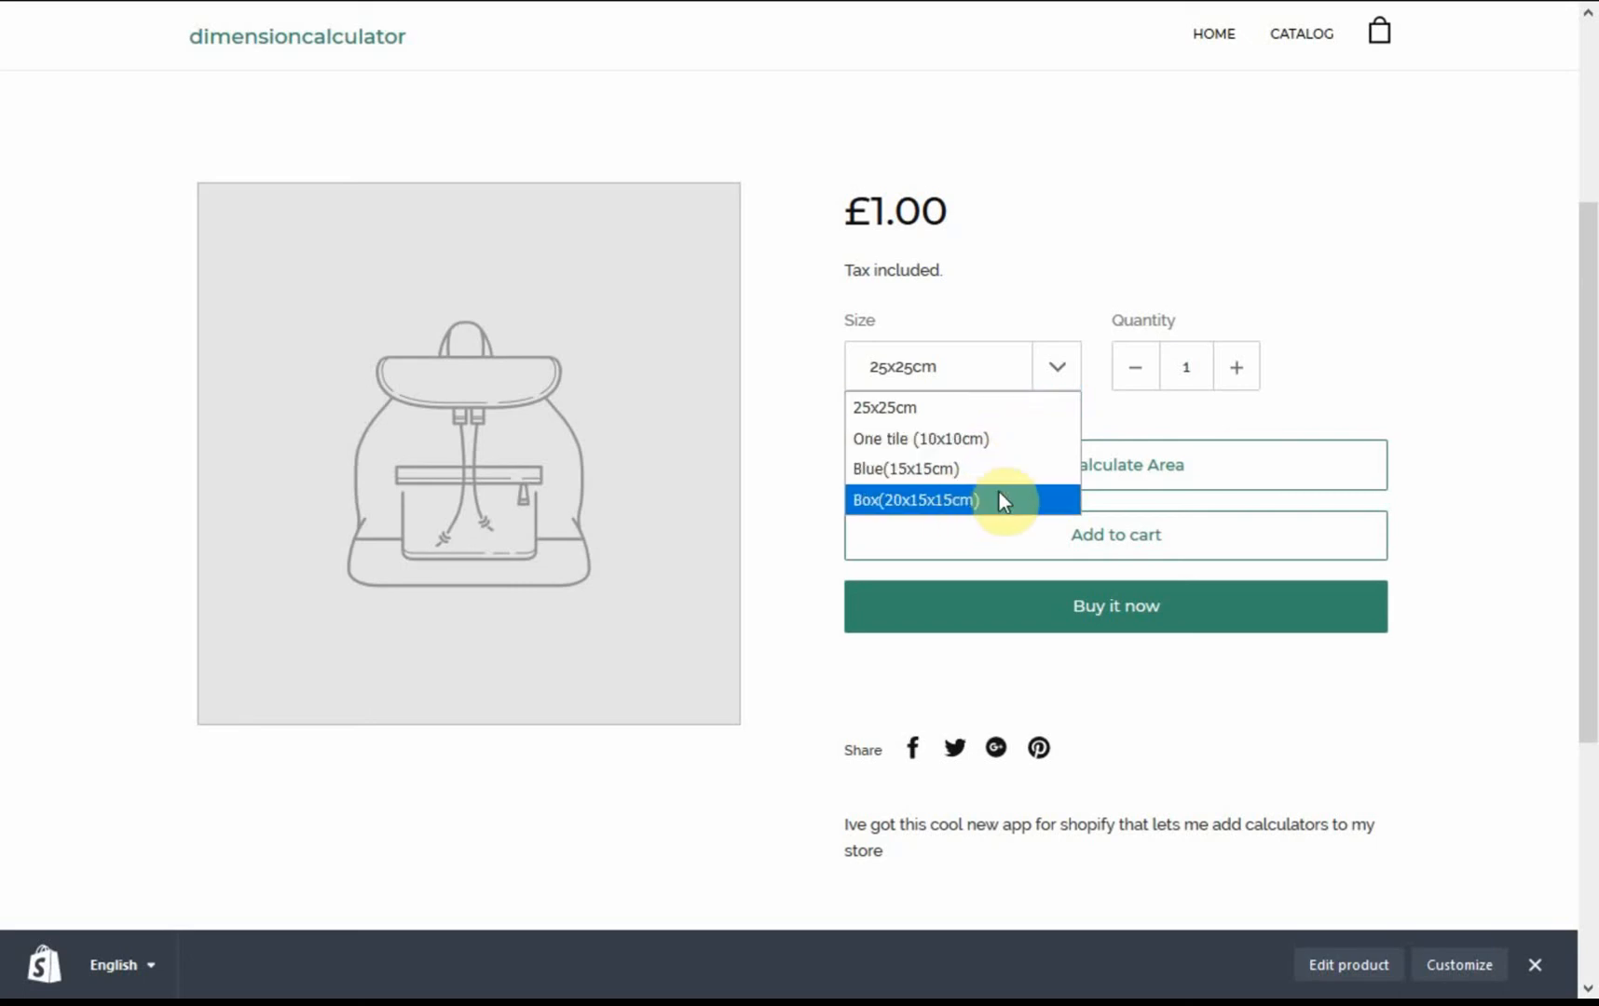
left_click(1363, 380)
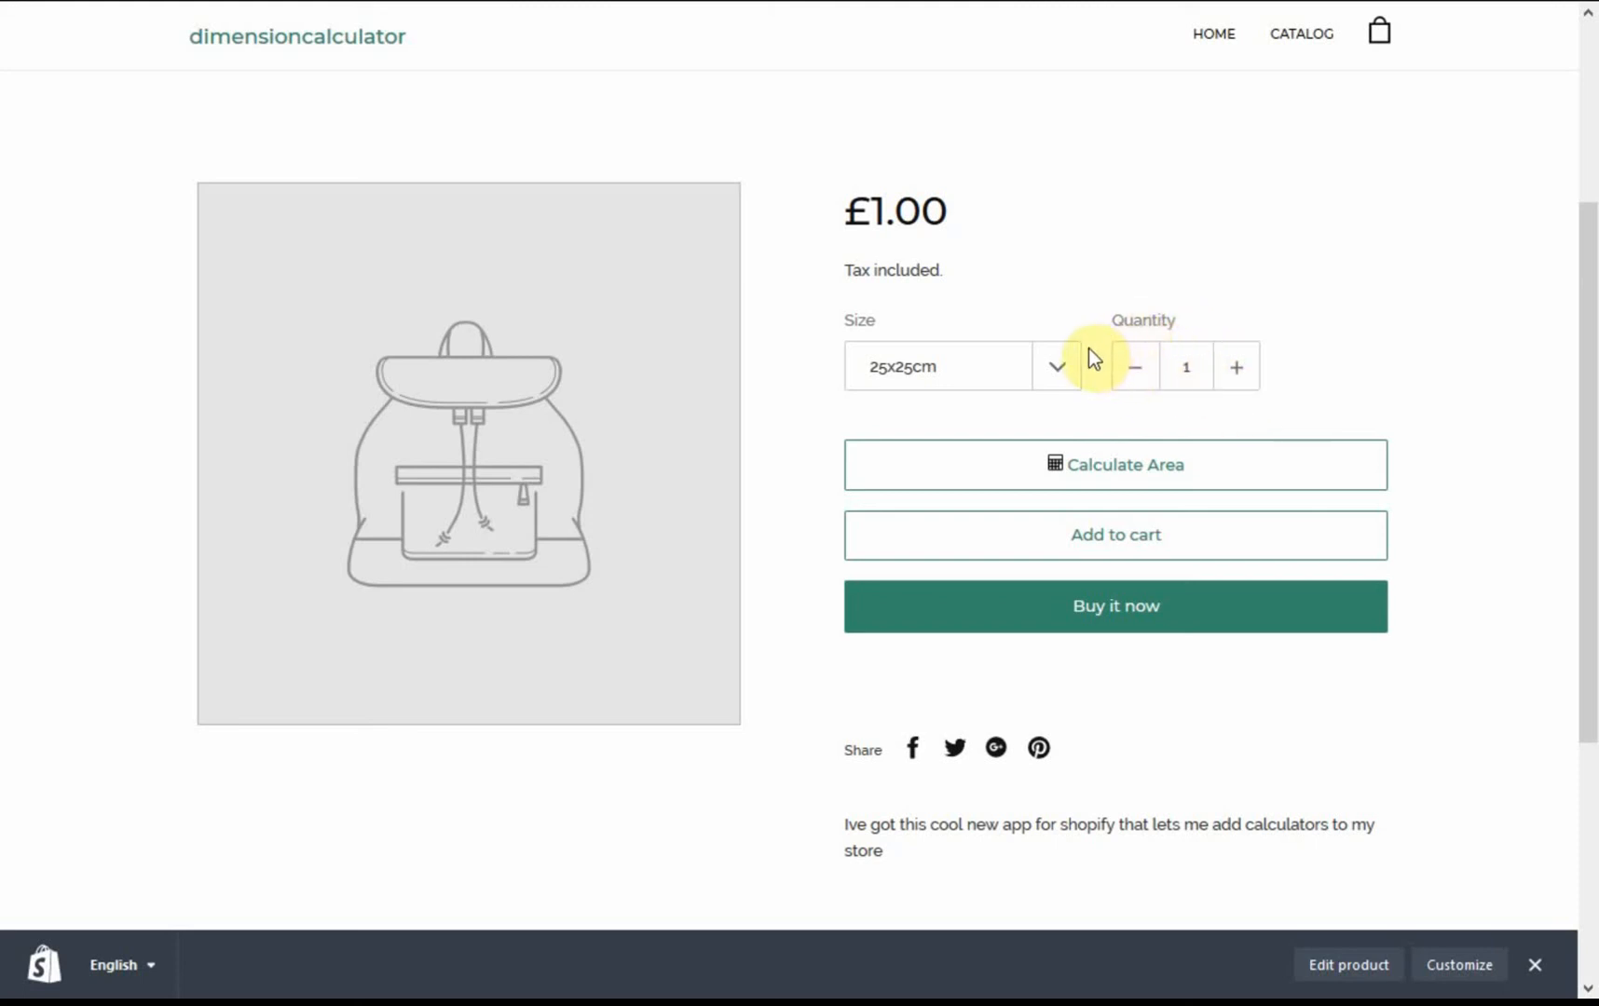
left_click(1058, 364)
left_click(1058, 371)
Step: Open the area calculator and set the length to 10 m and the width to 10 m
left_click(1119, 472)
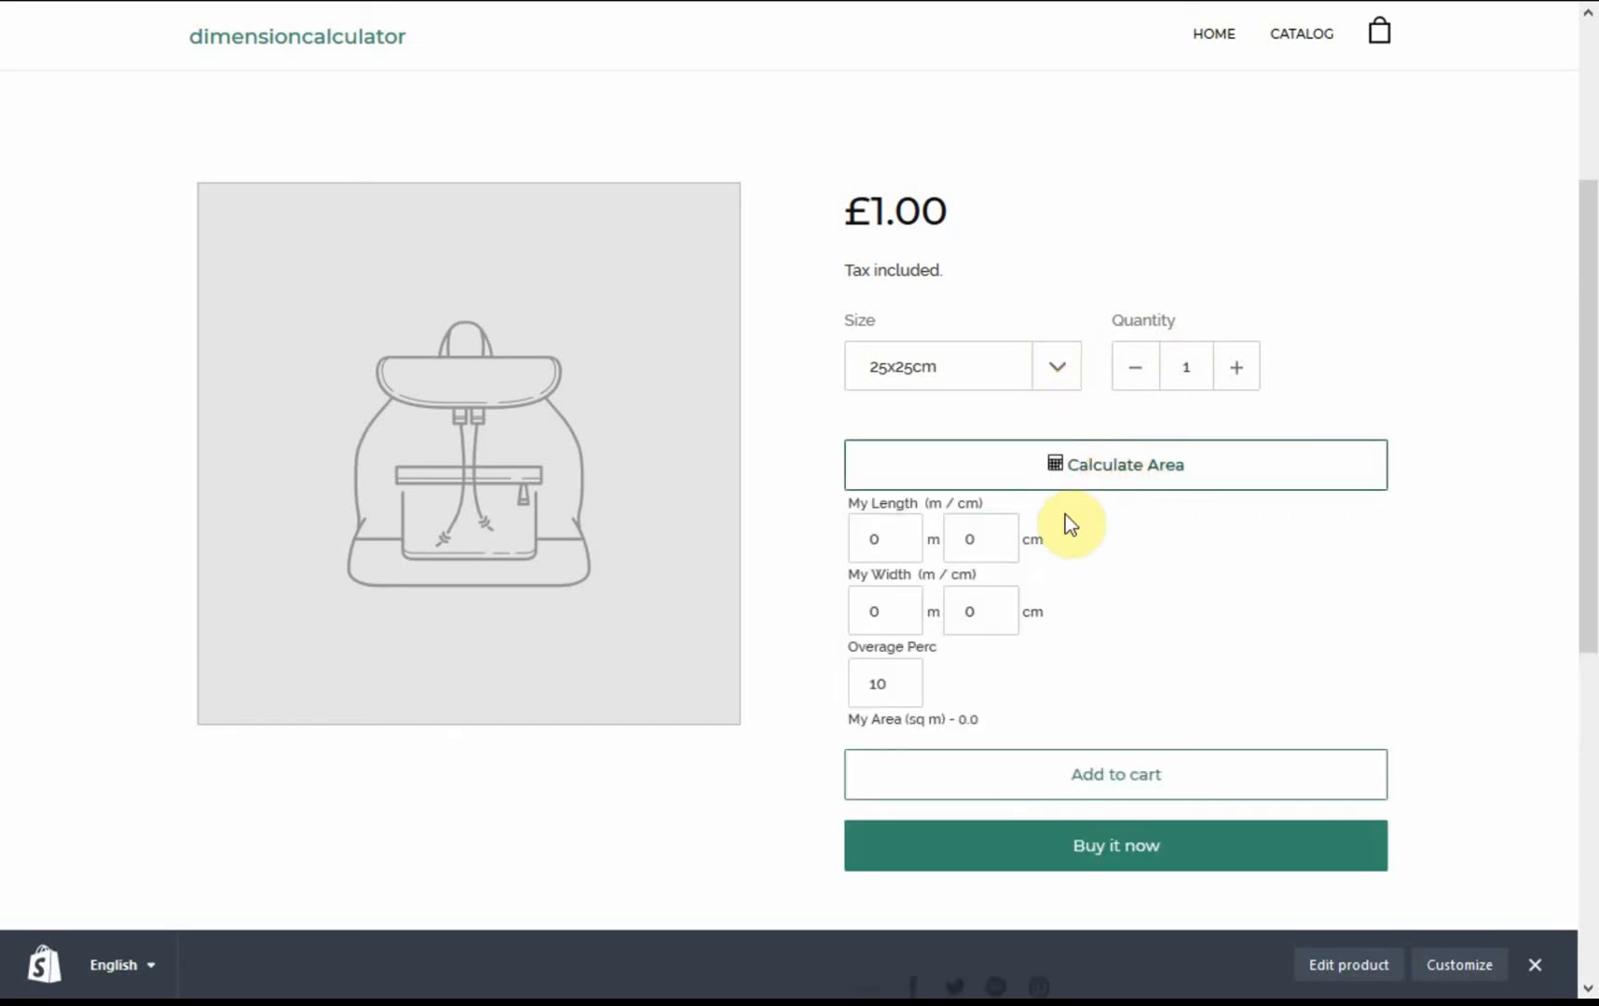
left_click(862, 544)
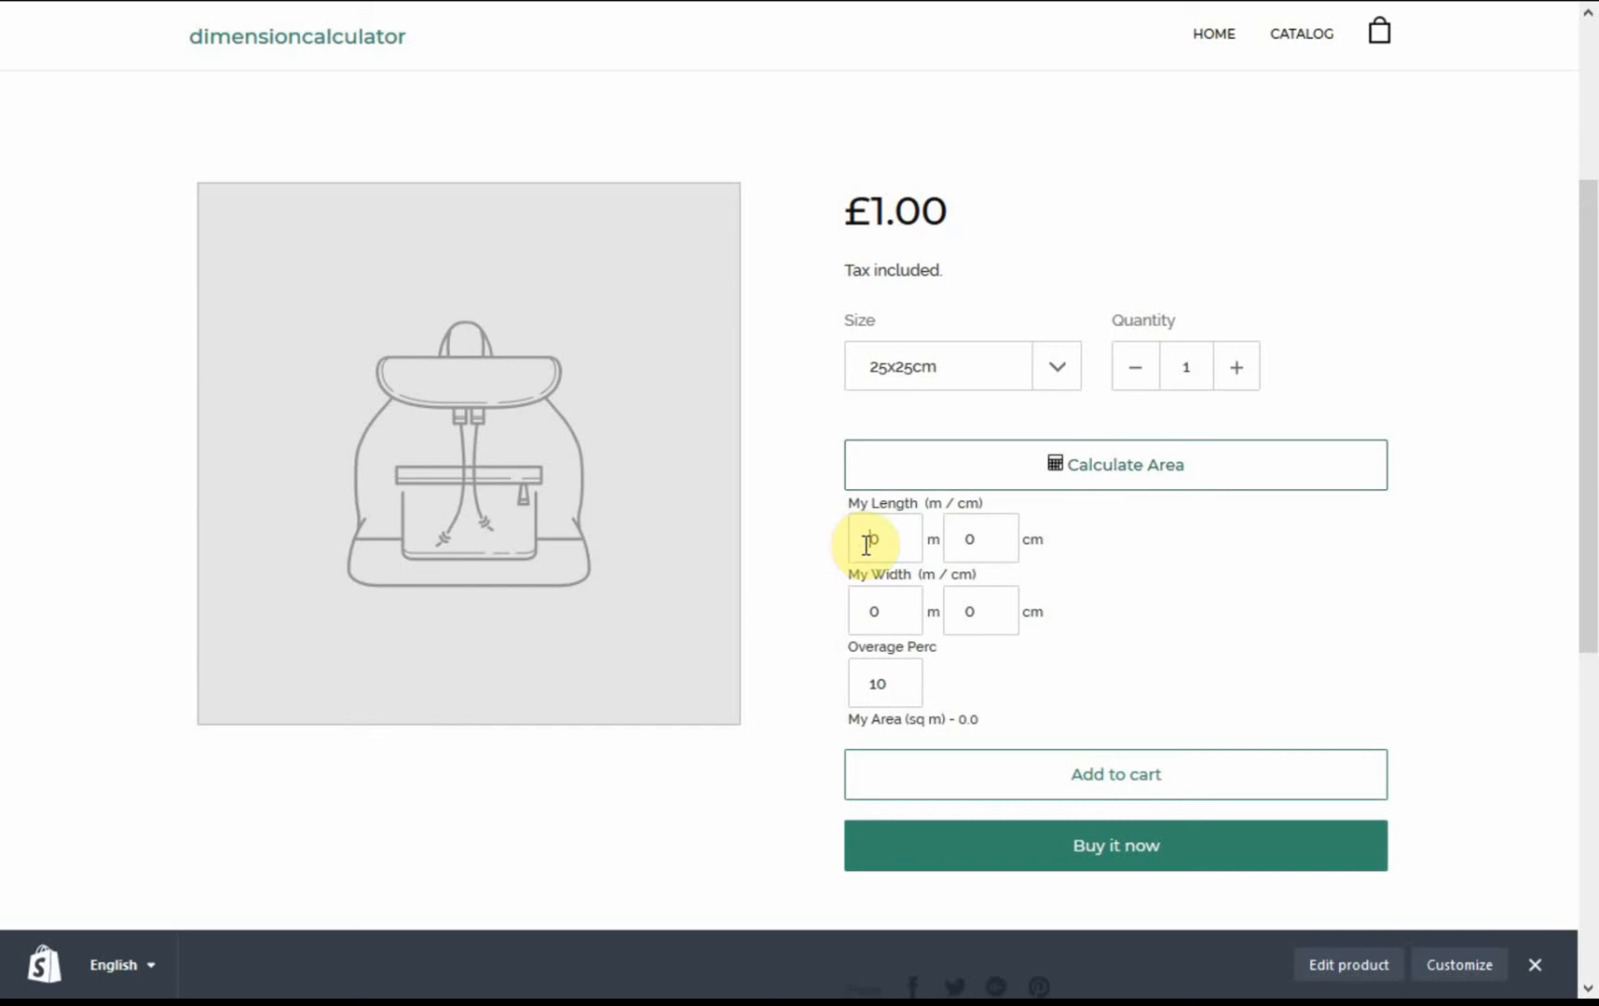
type("10")
key("Delete")
key("Tab")
key("Tab")
type("10")
key("Tab")
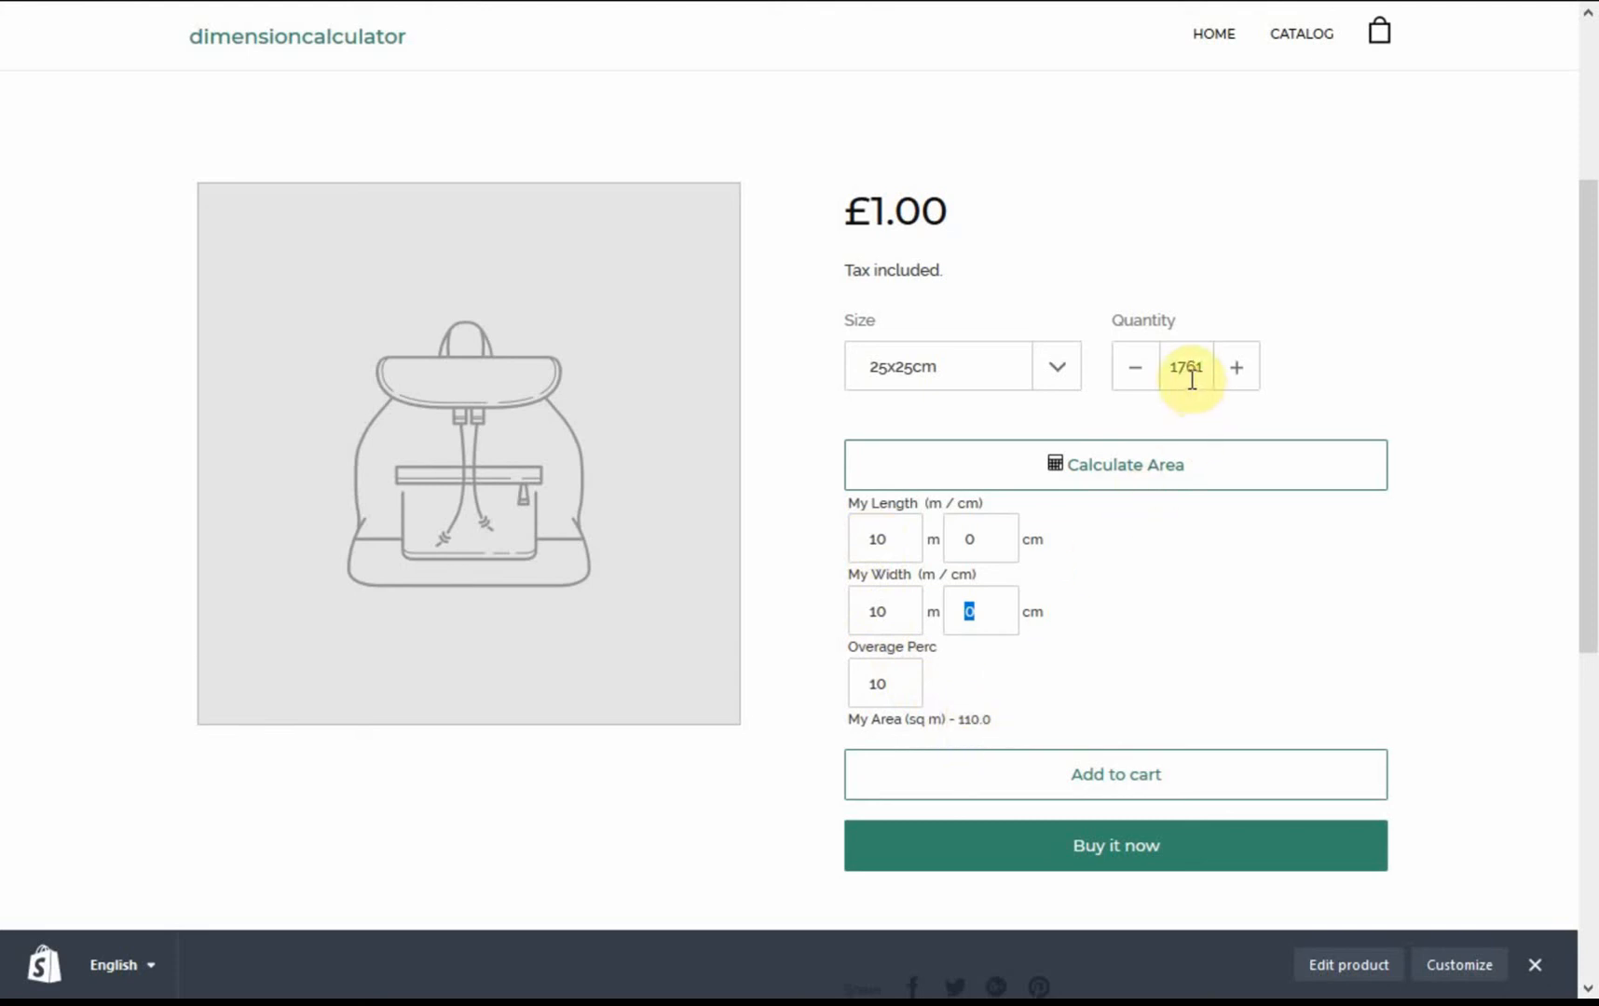
Step: Switch the size to One tile (10x10cm), Blue(15x15cm) and finally Box(20x15x15cm) to compare the calculated quantities
left_click(1062, 366)
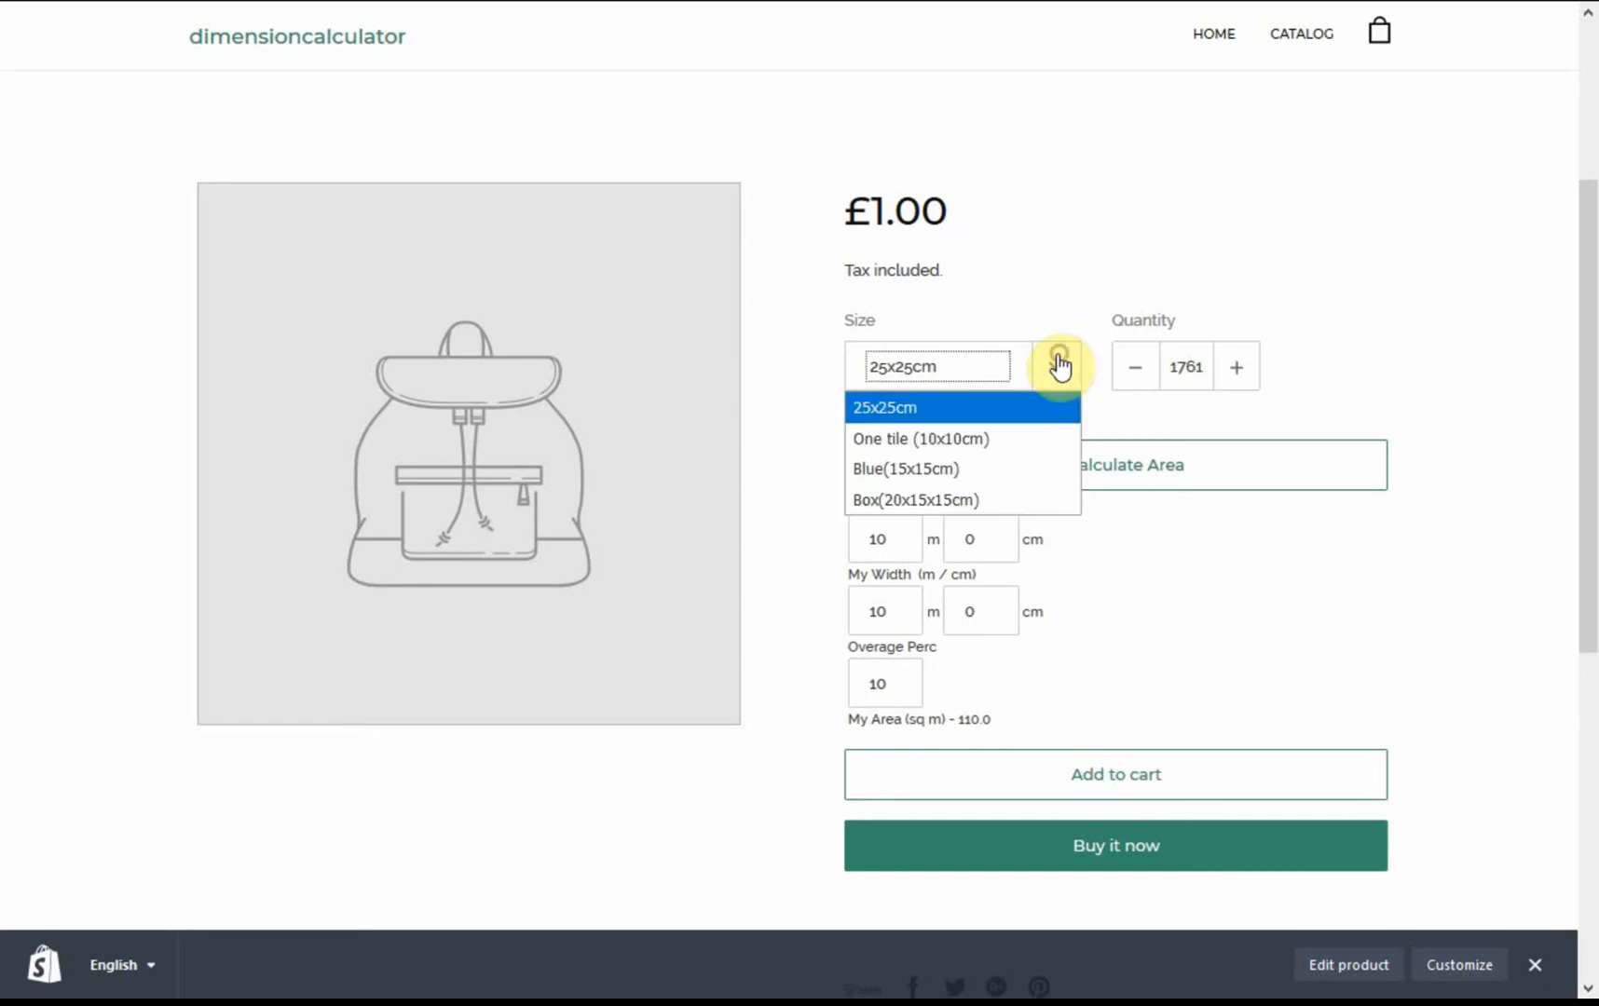
left_click(1004, 431)
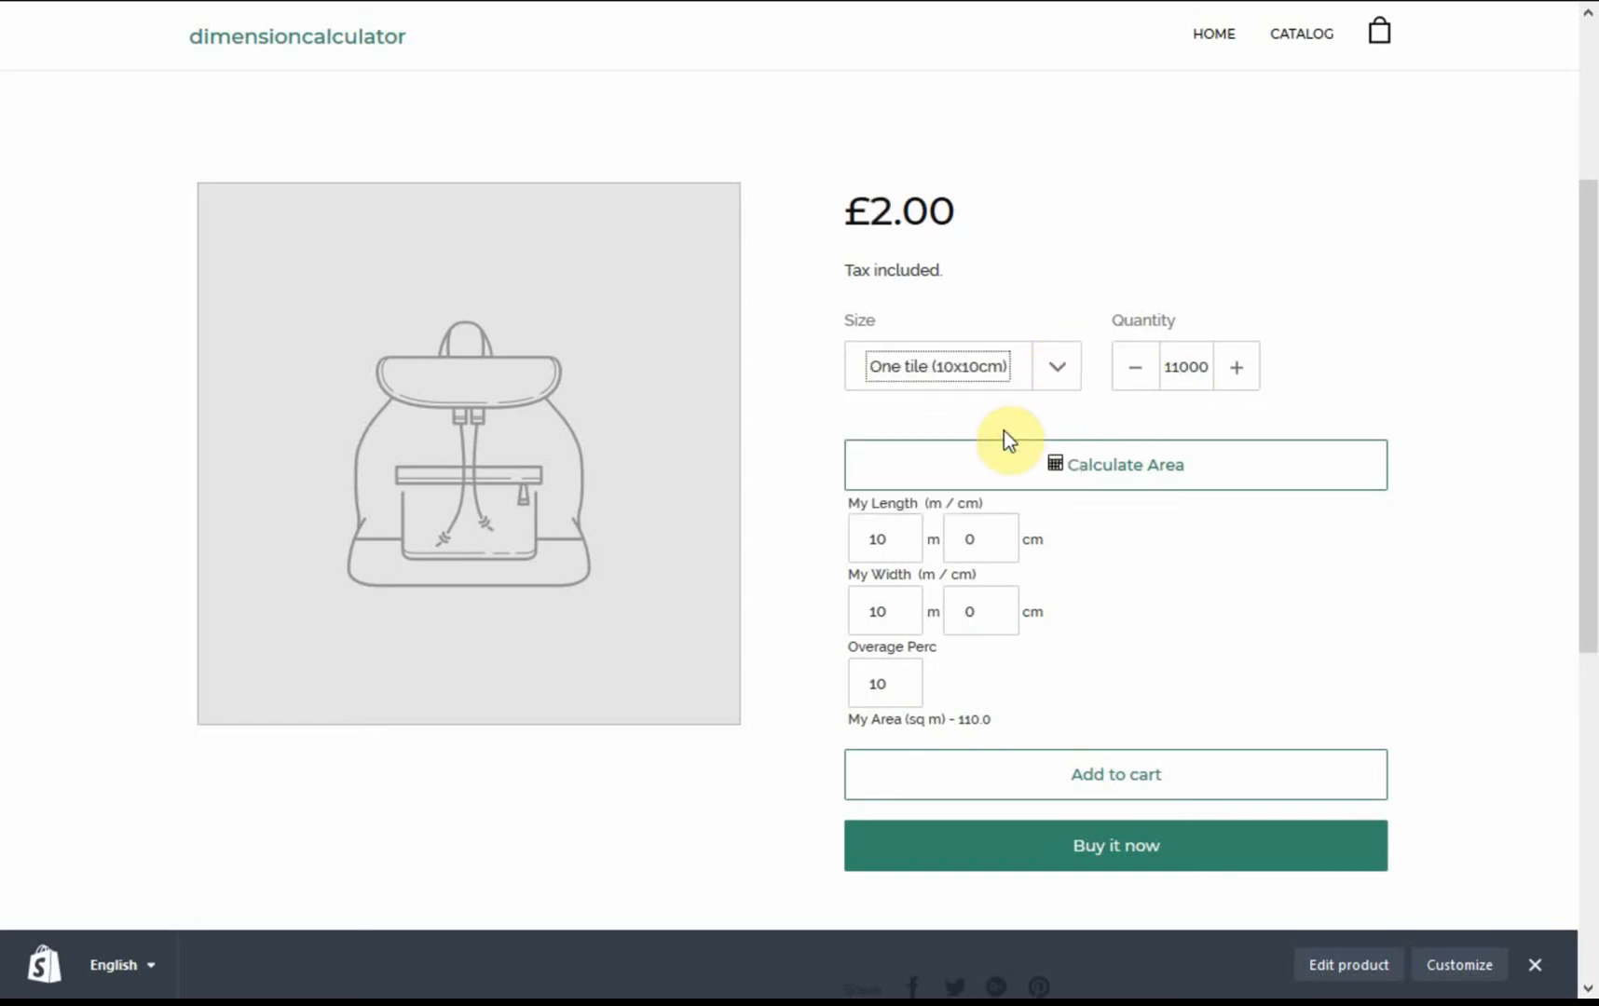
left_click(1057, 377)
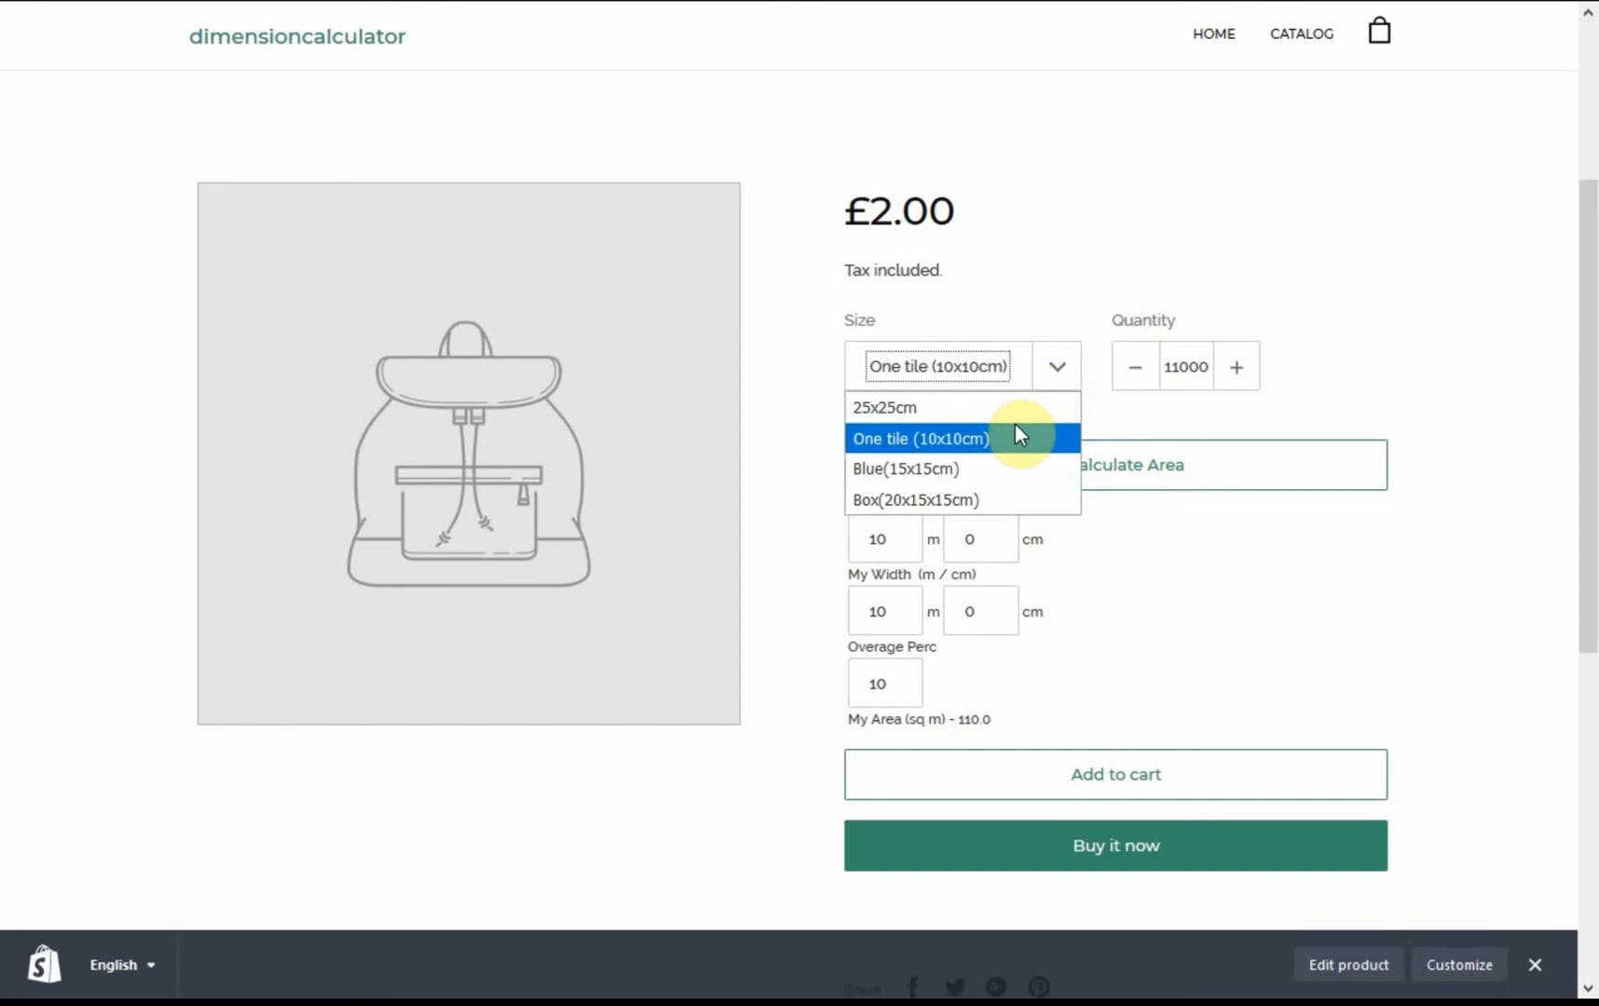
left_click(988, 475)
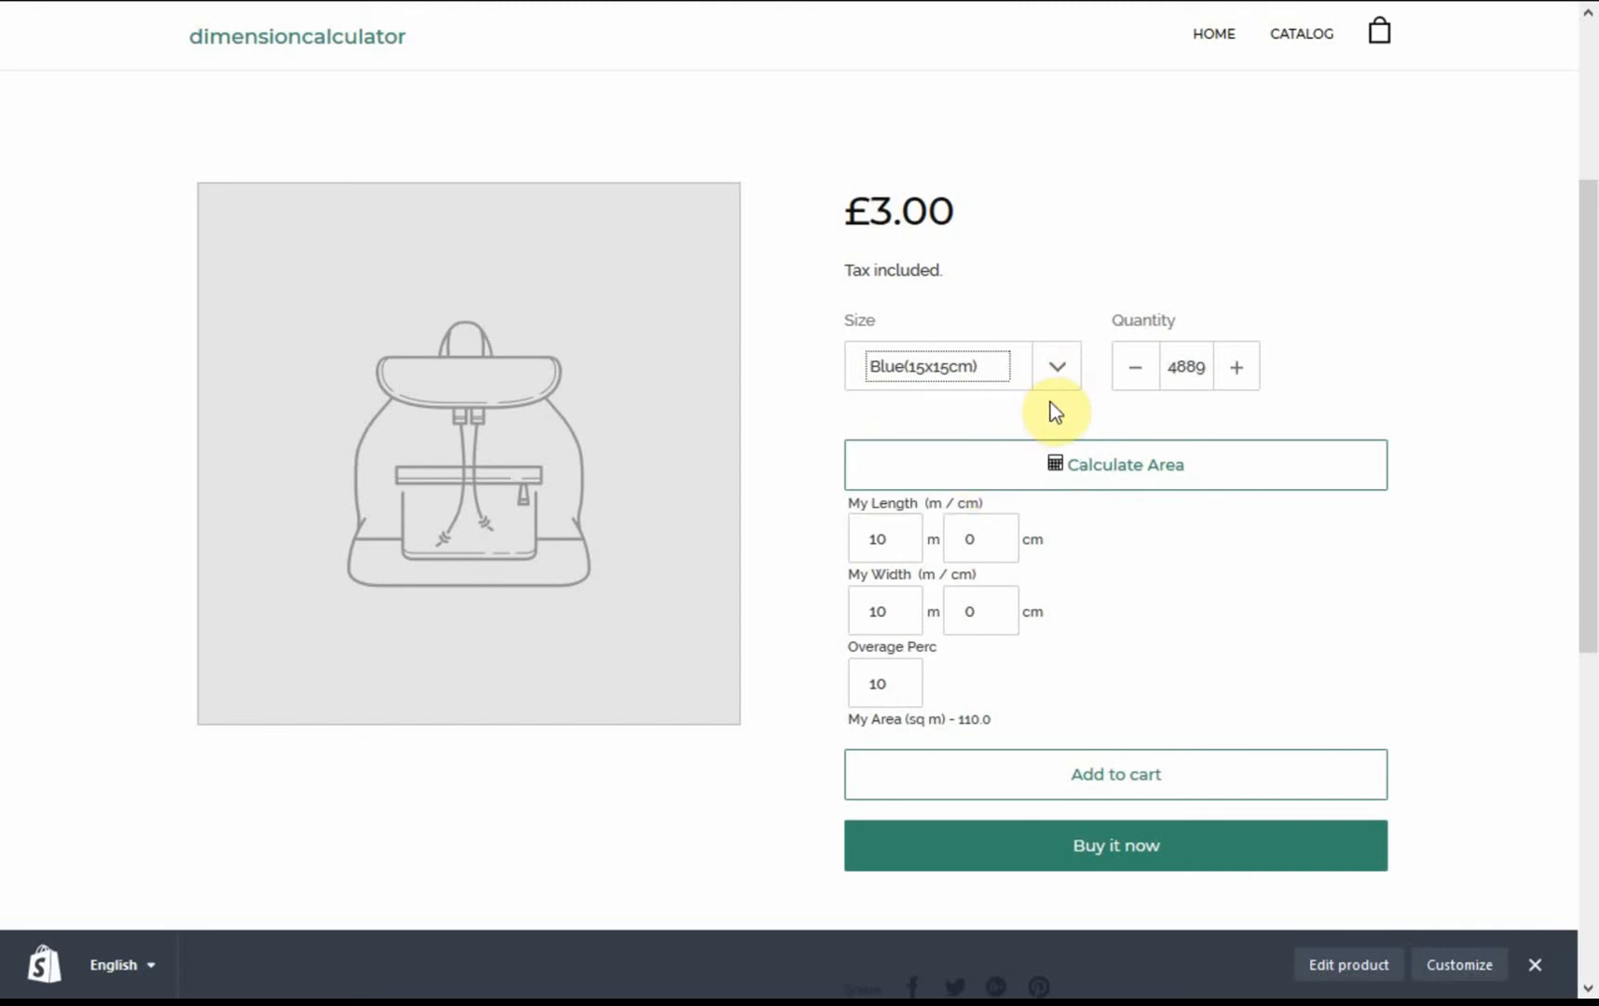
left_click(1054, 376)
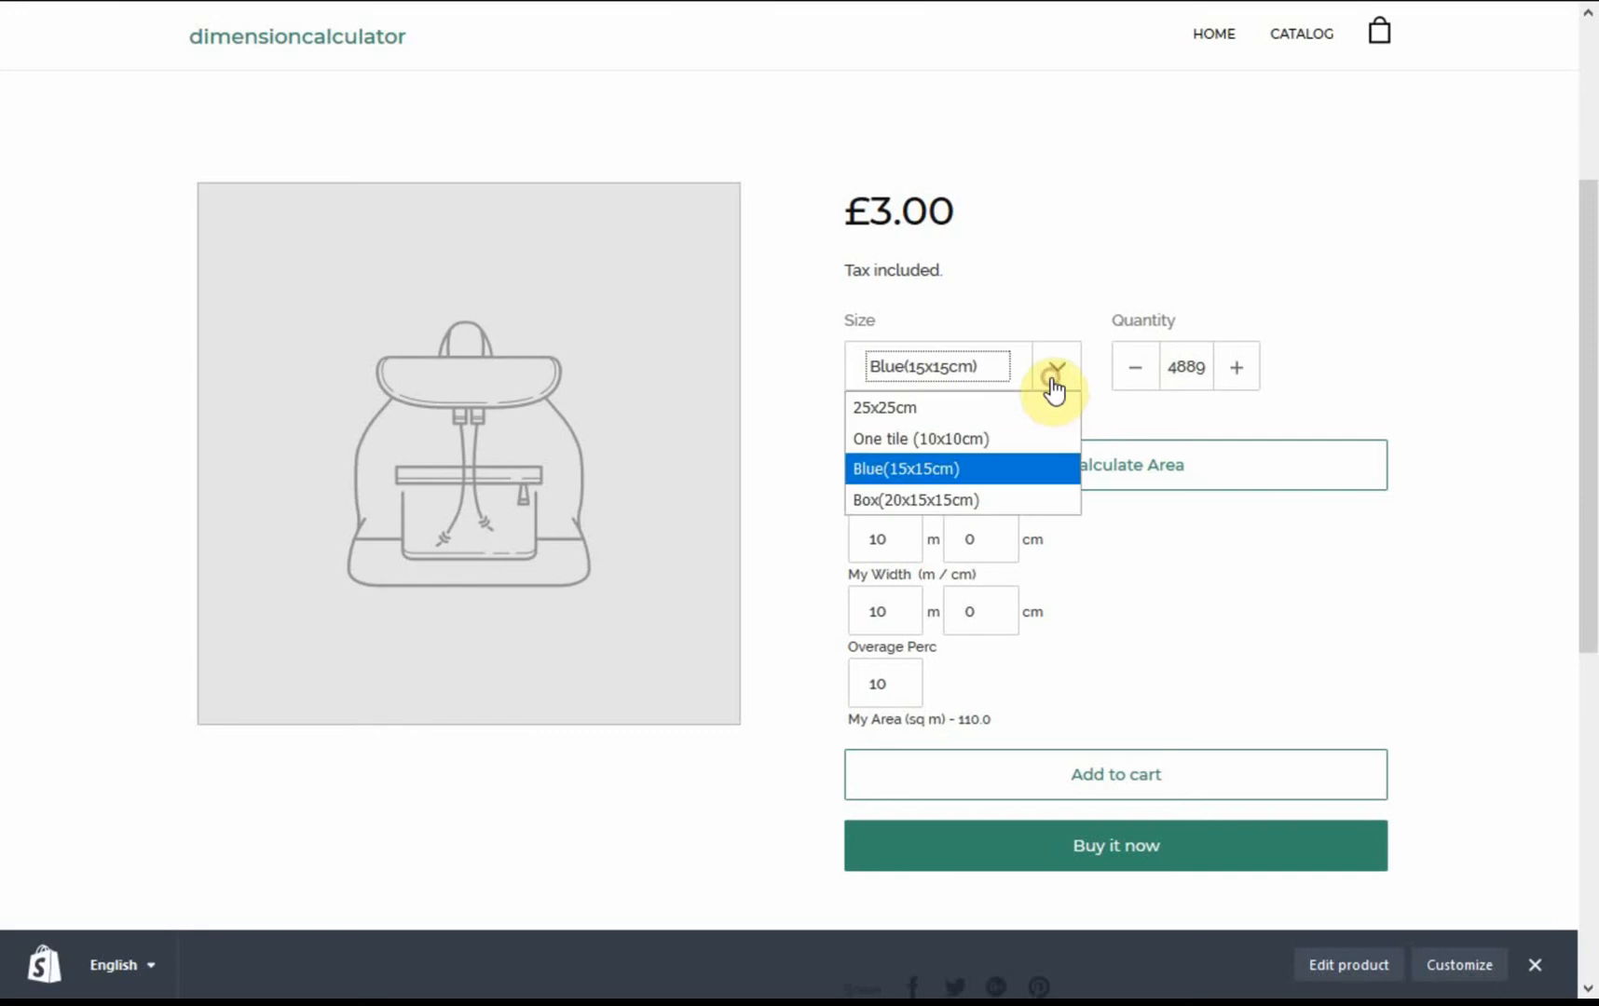
left_click(966, 503)
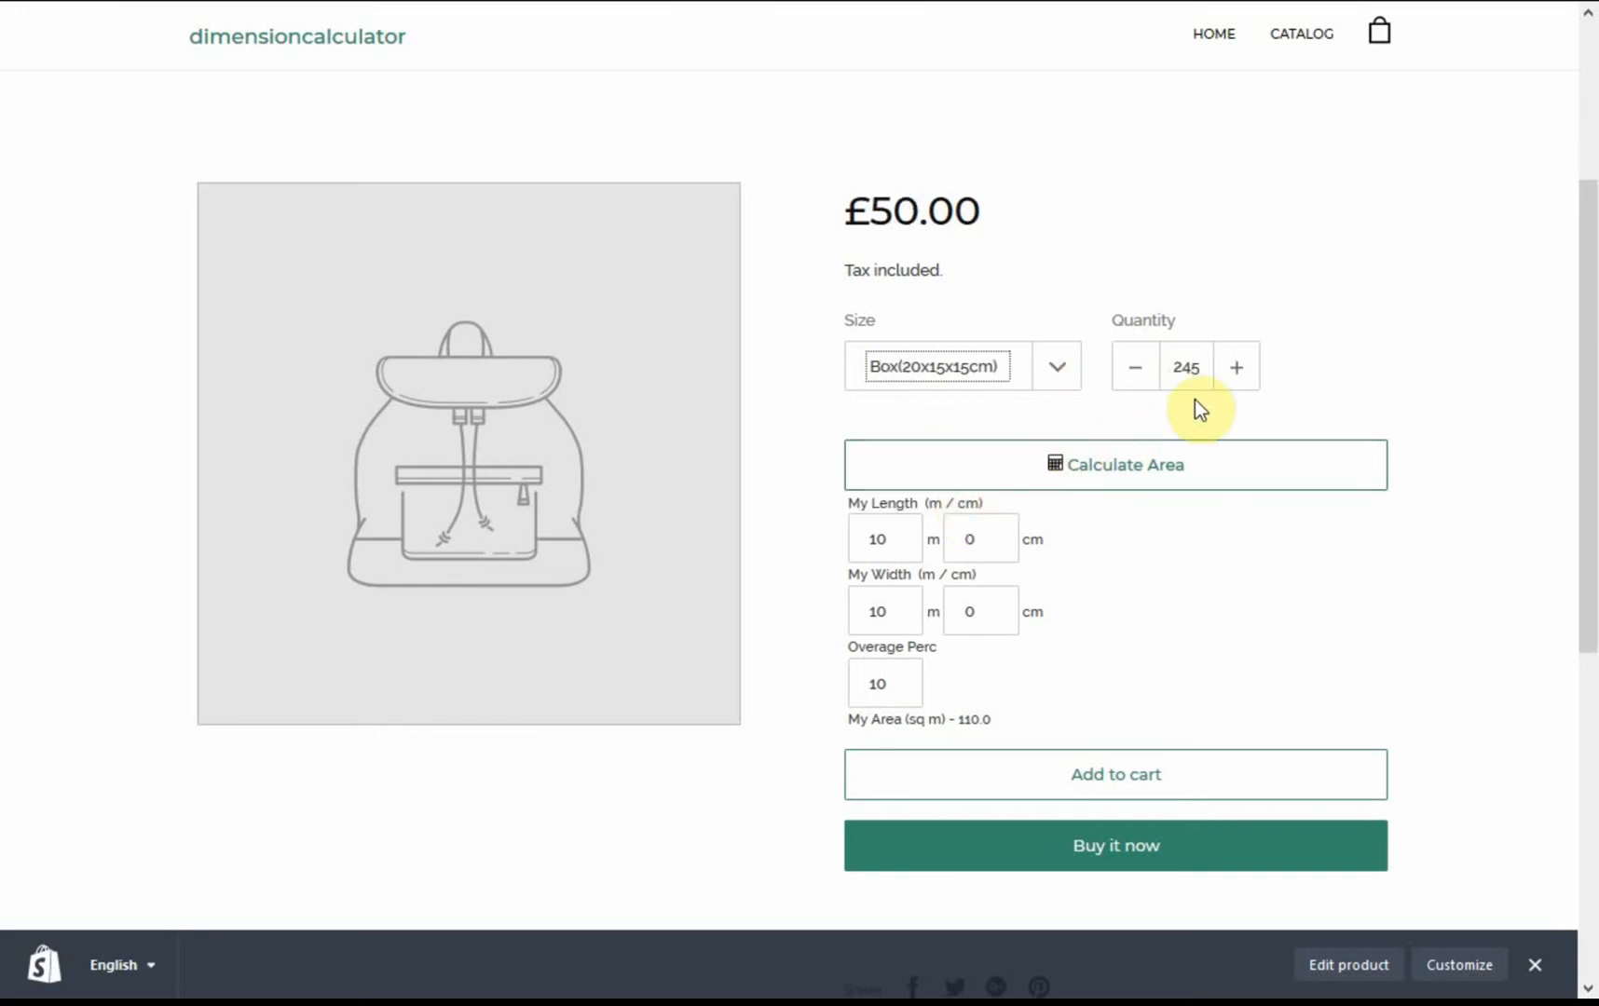